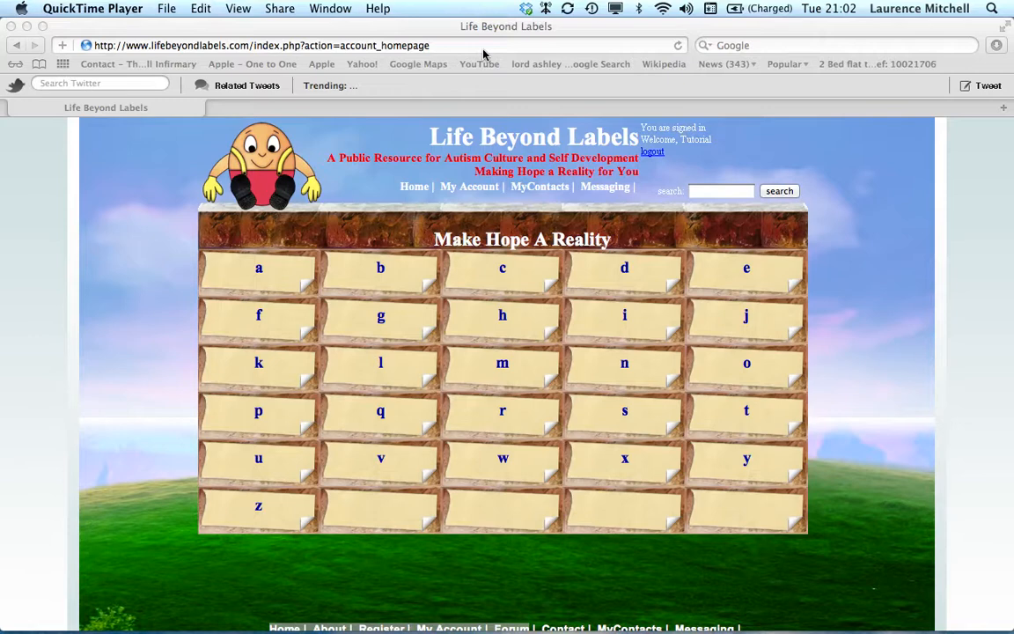
- Set label "a"'s font size to 30 in its edit form, apply the change and view the wall
left_click(452, 189)
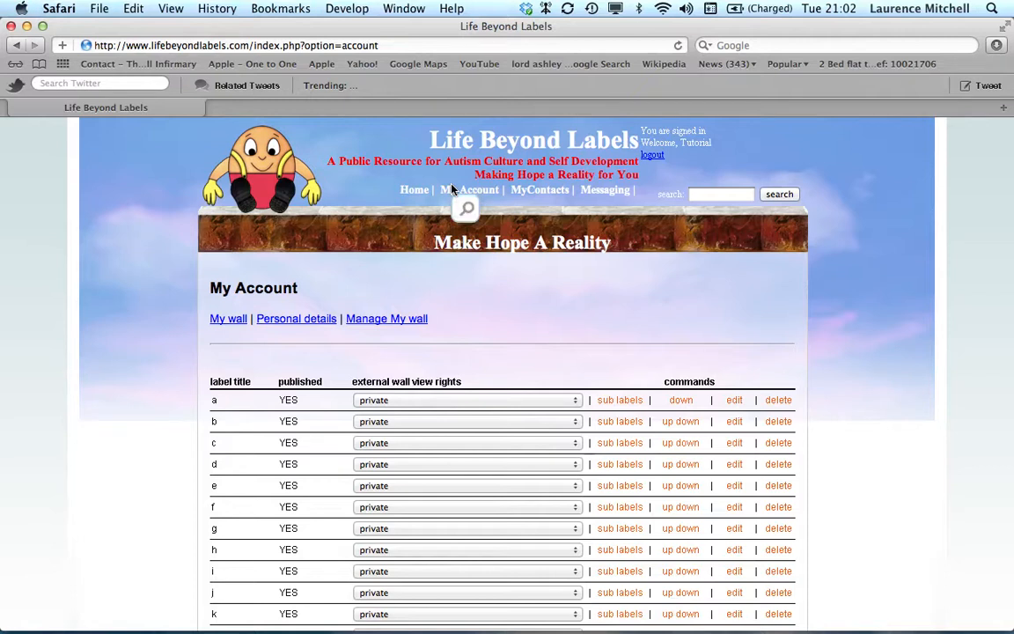
left_click(732, 401)
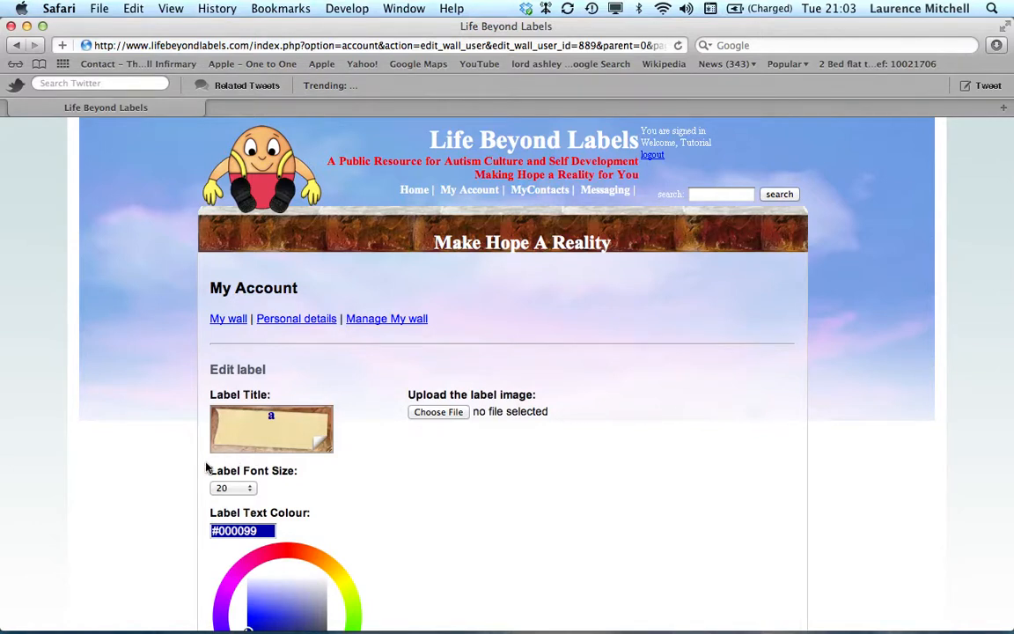
left_click(251, 489)
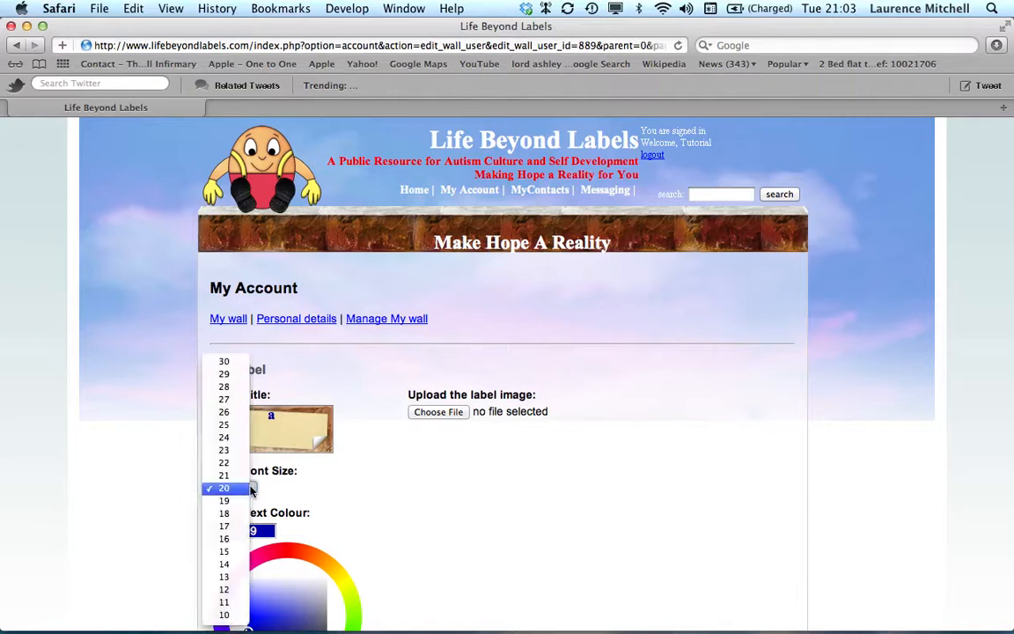
left_click(237, 363)
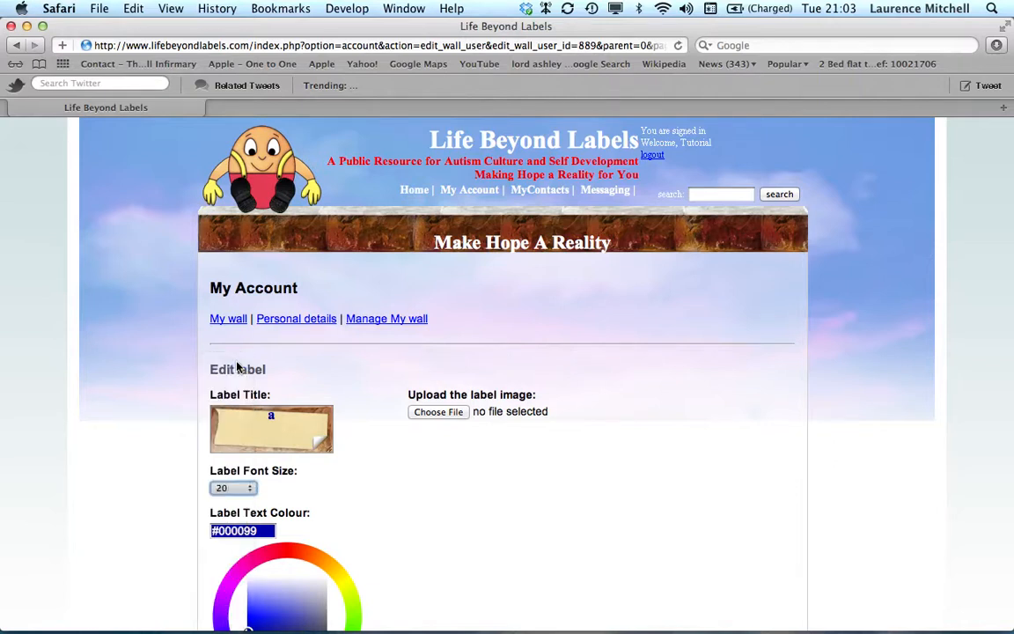
scroll(237, 367, "down", 5)
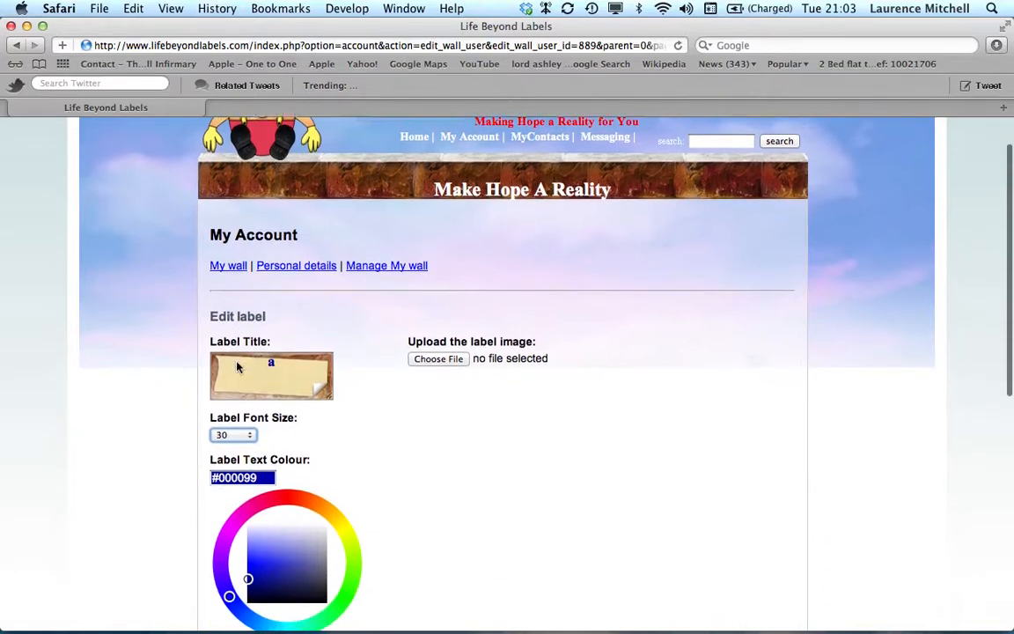
scroll(237, 367, "down", 3)
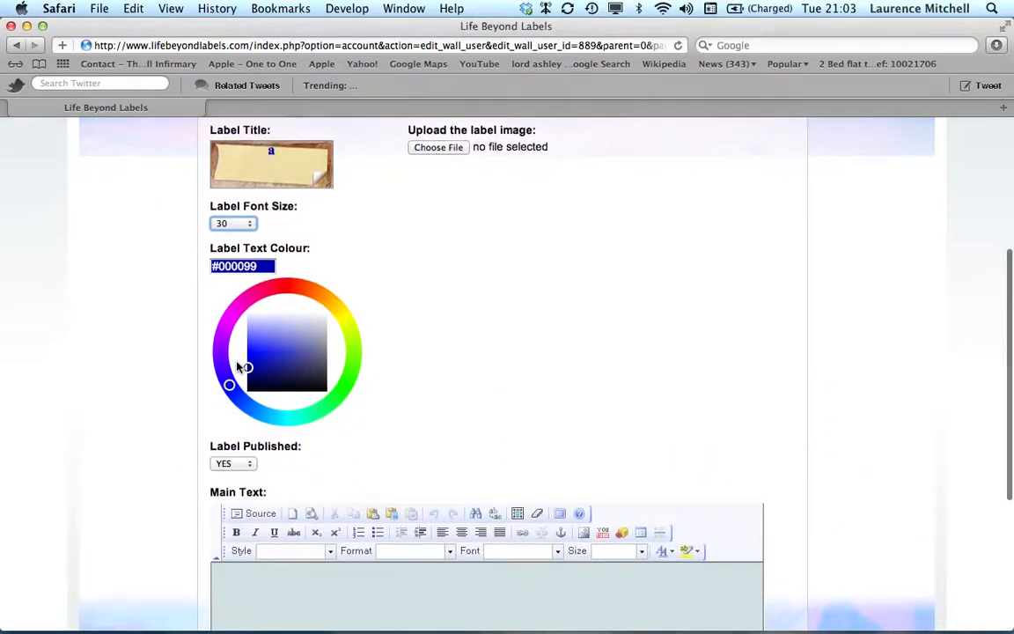
scroll(237, 367, "down", 2)
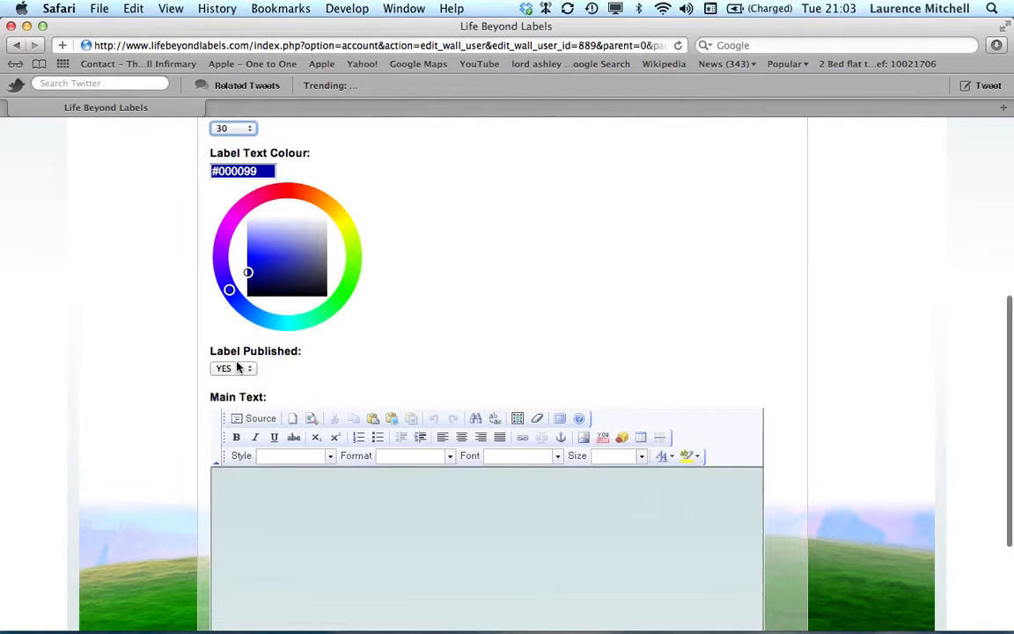
scroll(236, 367, "down", 5)
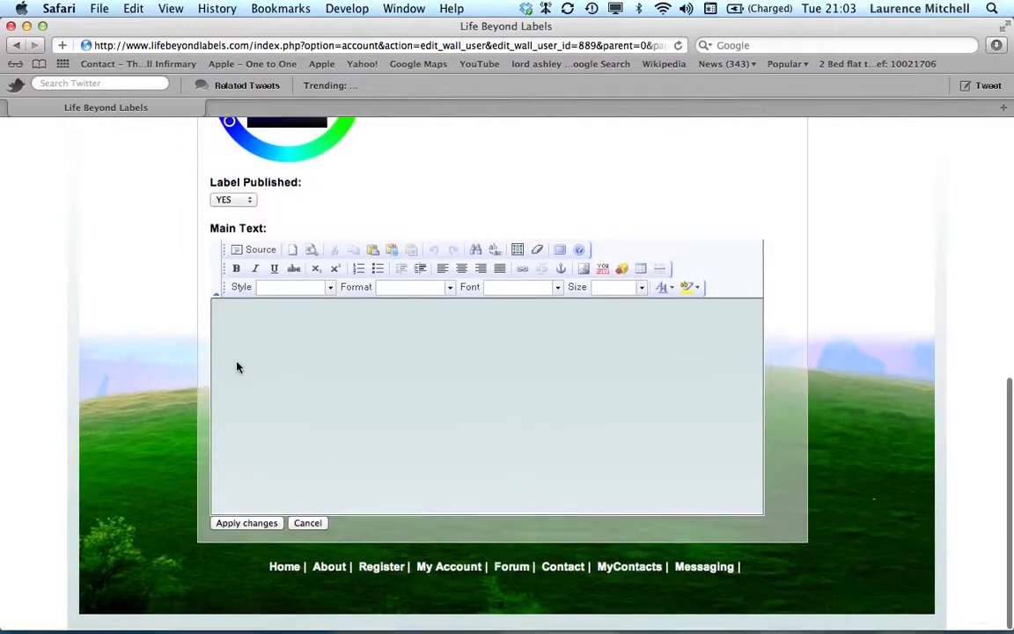
left_click(240, 526)
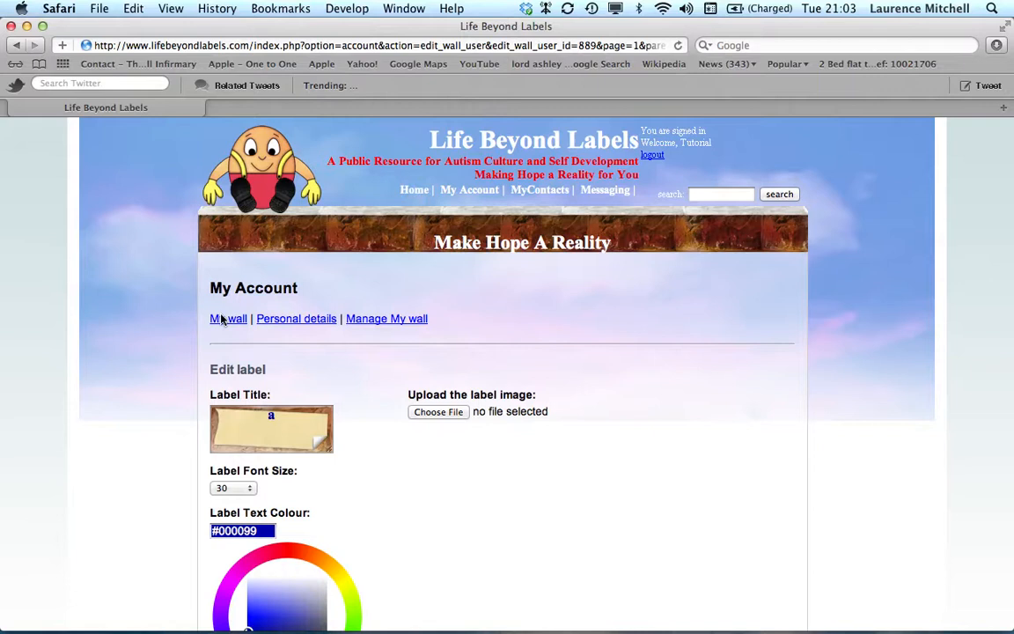
left_click(222, 321)
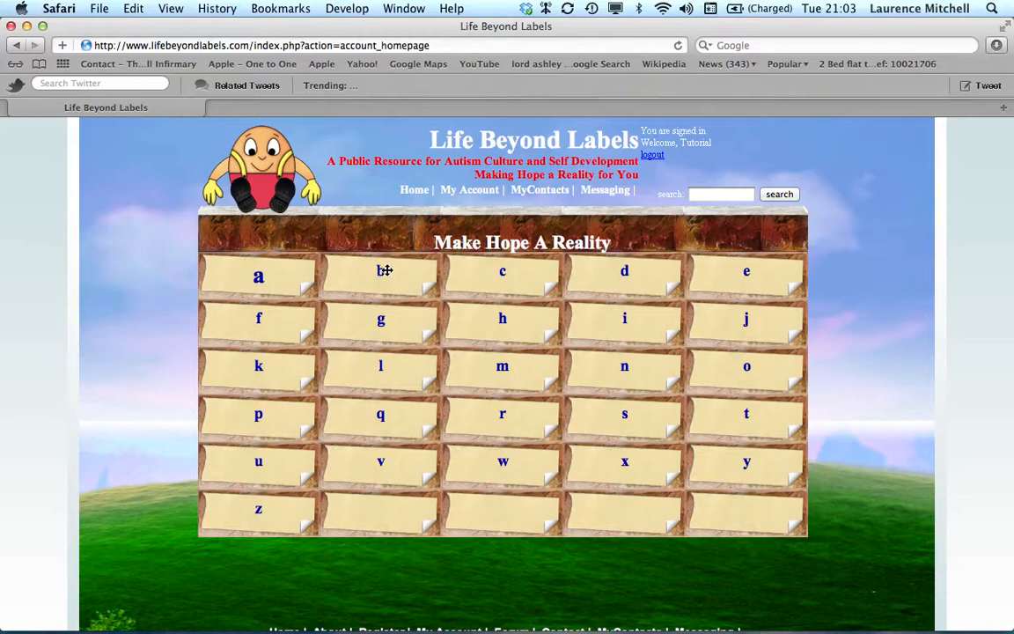
- Set label "b"'s font size to 10, apply the change and view it on the wall
left_click(459, 193)
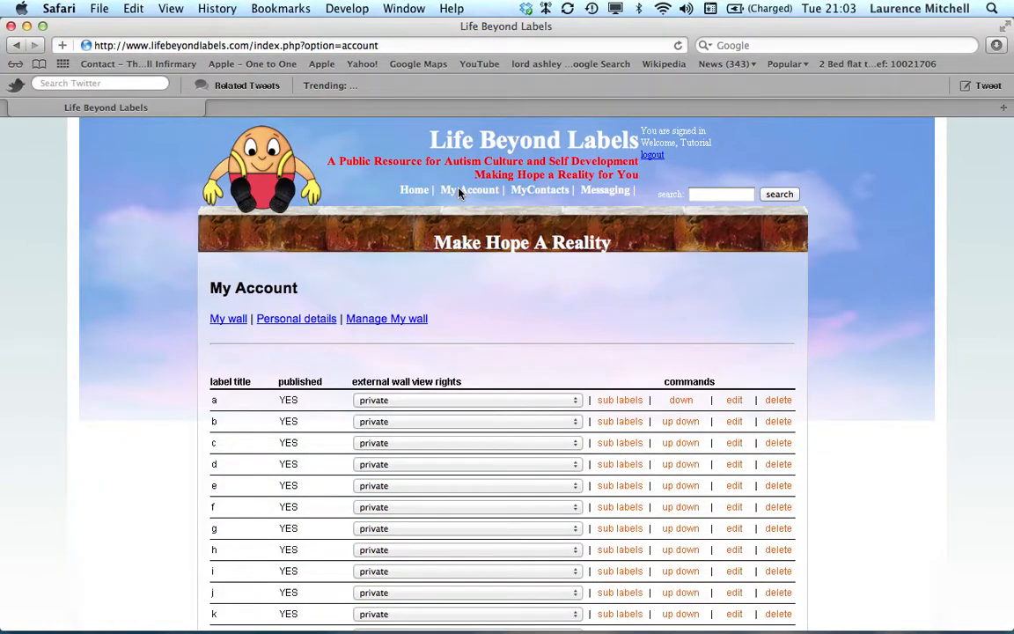
left_click(732, 423)
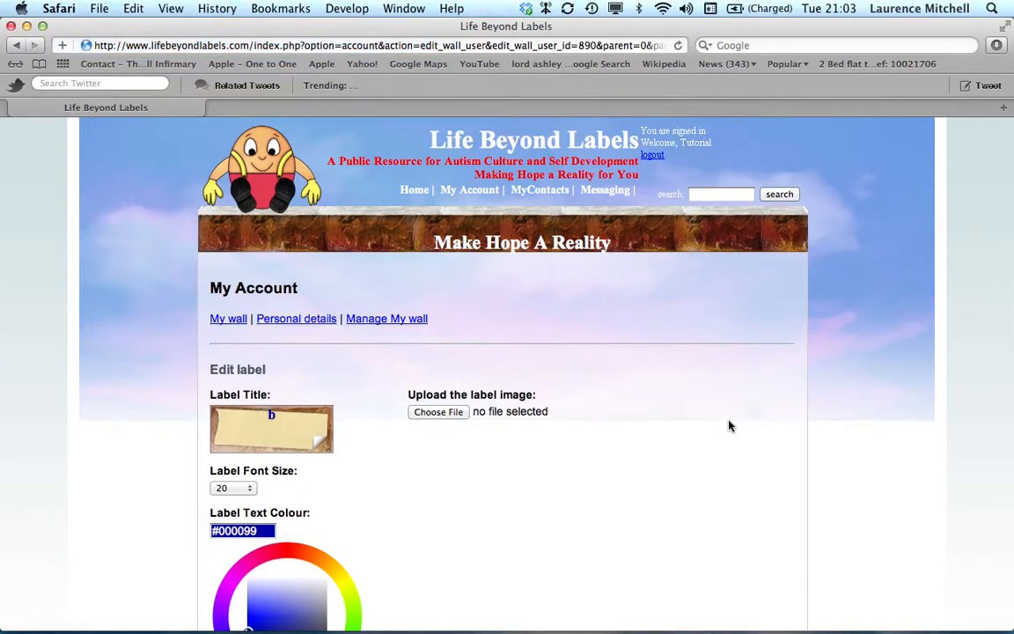
left_click(251, 489)
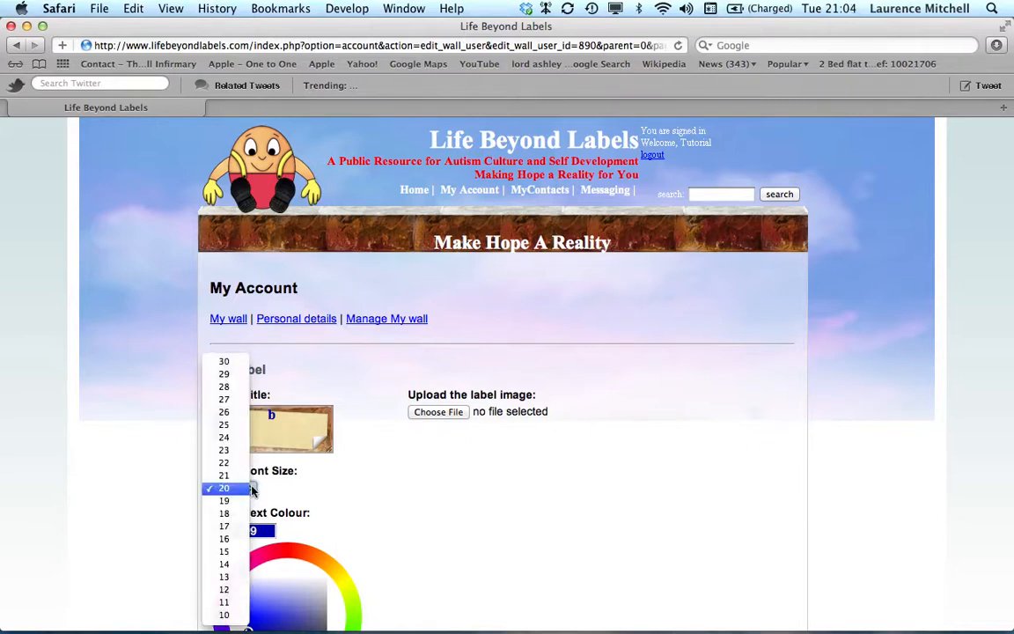
left_click(222, 616)
scroll(391, 520, "down", 10)
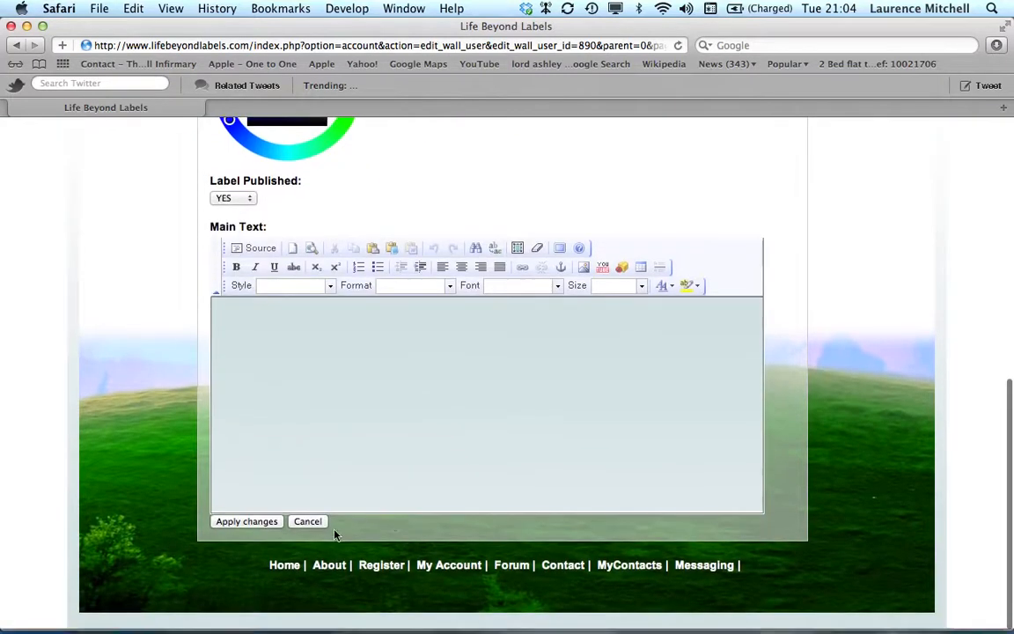
left_click(248, 522)
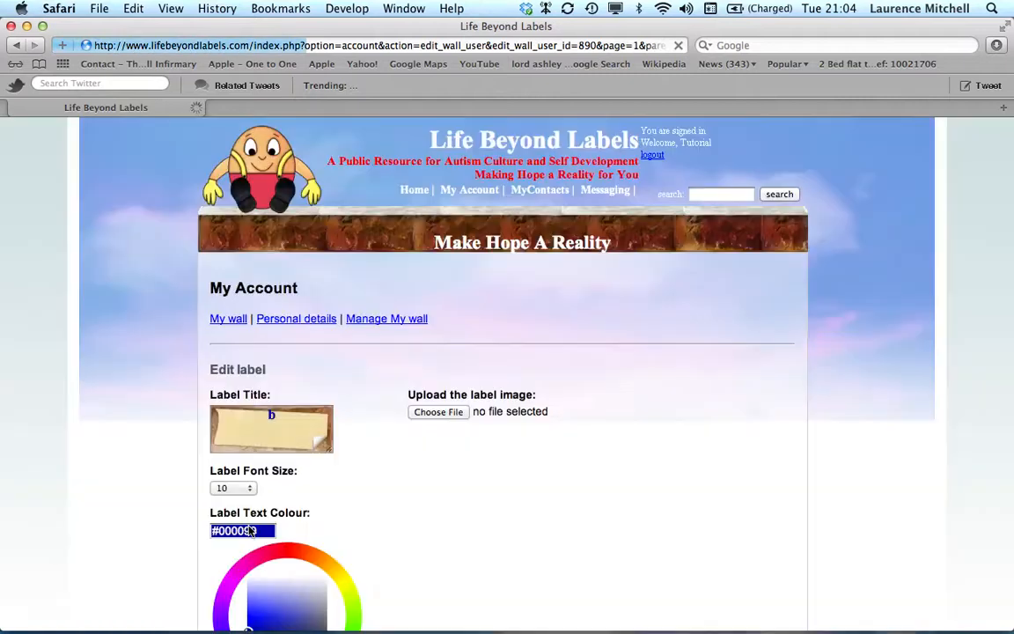
left_click(220, 320)
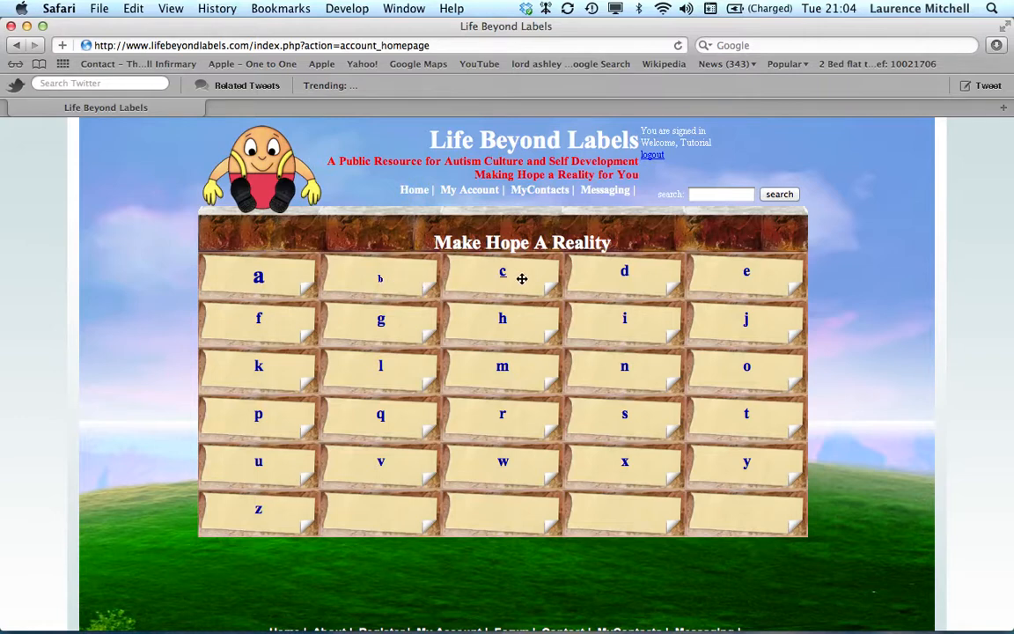
- Change label "c"'s text colour to green #00992a, apply the change and view the wall
left_click(465, 192)
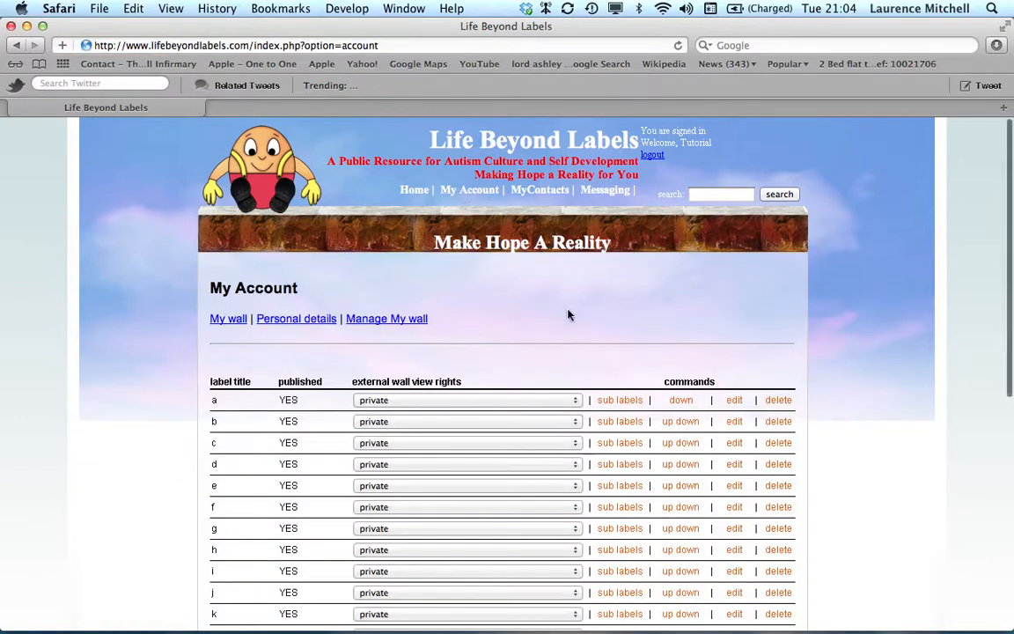
left_click(734, 443)
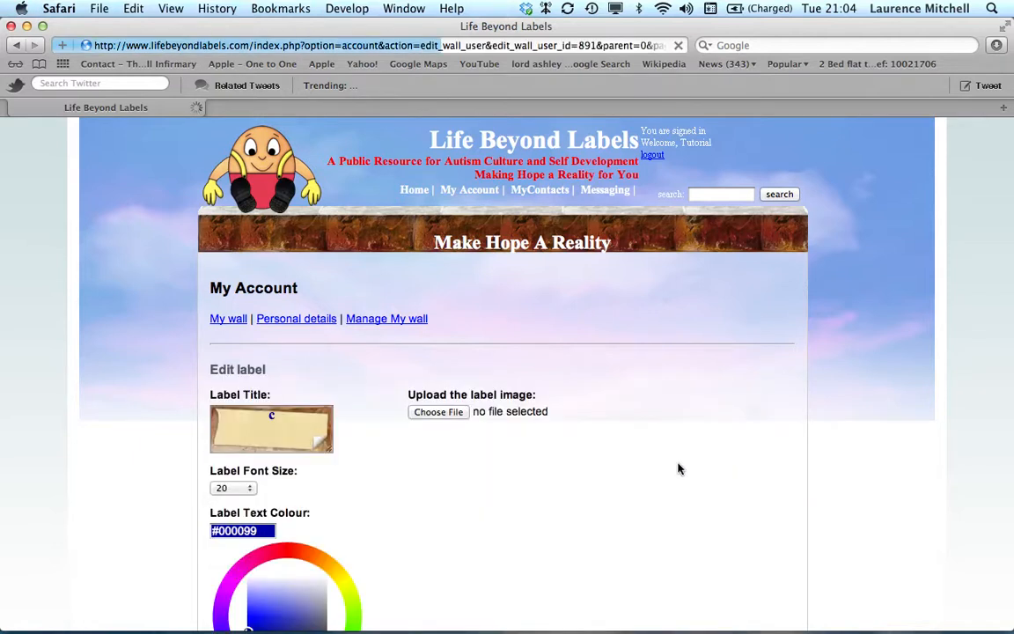
scroll(633, 484, "down", 5)
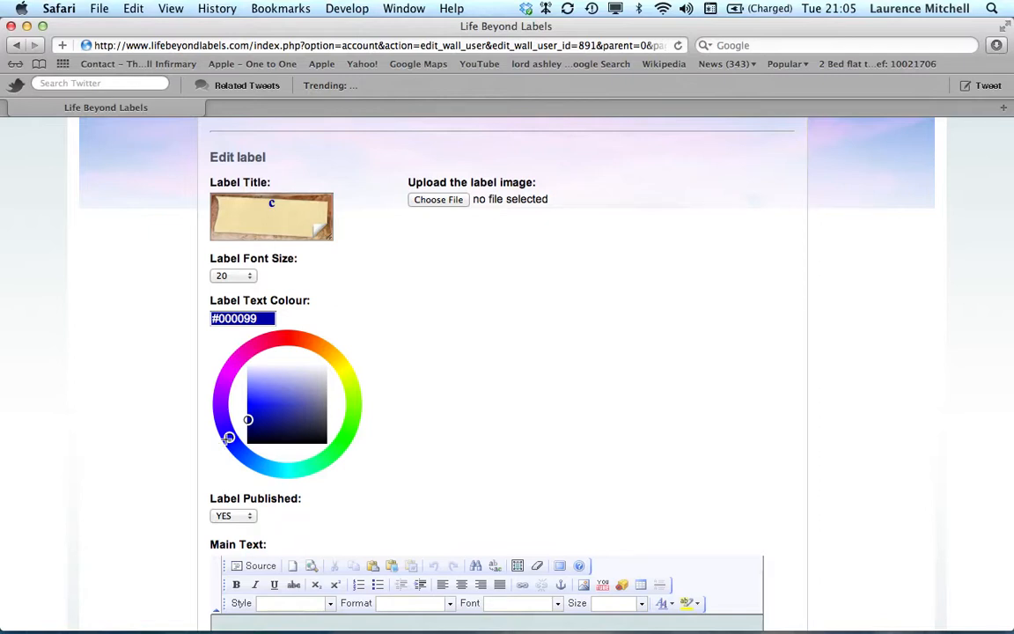
mouse_move(228, 438)
left_mouse_down()
mouse_move(233, 354)
mouse_move(301, 340)
mouse_move(345, 373)
mouse_move(350, 429)
mouse_move(294, 469)
mouse_move(265, 465)
mouse_move(227, 430)
mouse_move(225, 387)
mouse_move(244, 353)
mouse_move(302, 338)
mouse_move(347, 370)
mouse_move(350, 428)
mouse_move(334, 455)
left_mouse_up()
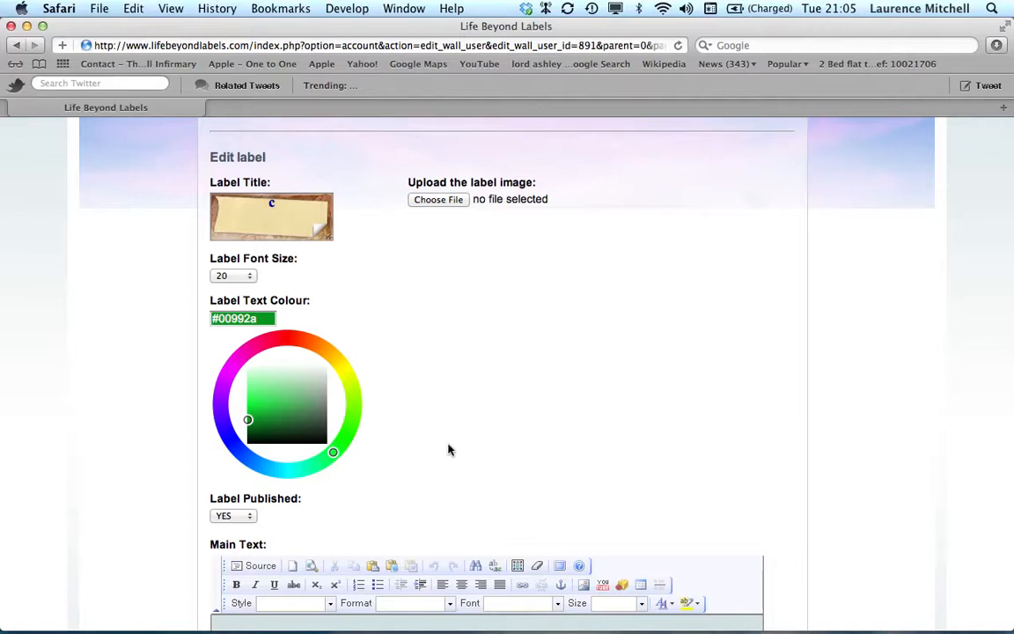
scroll(448, 448, "down", 6)
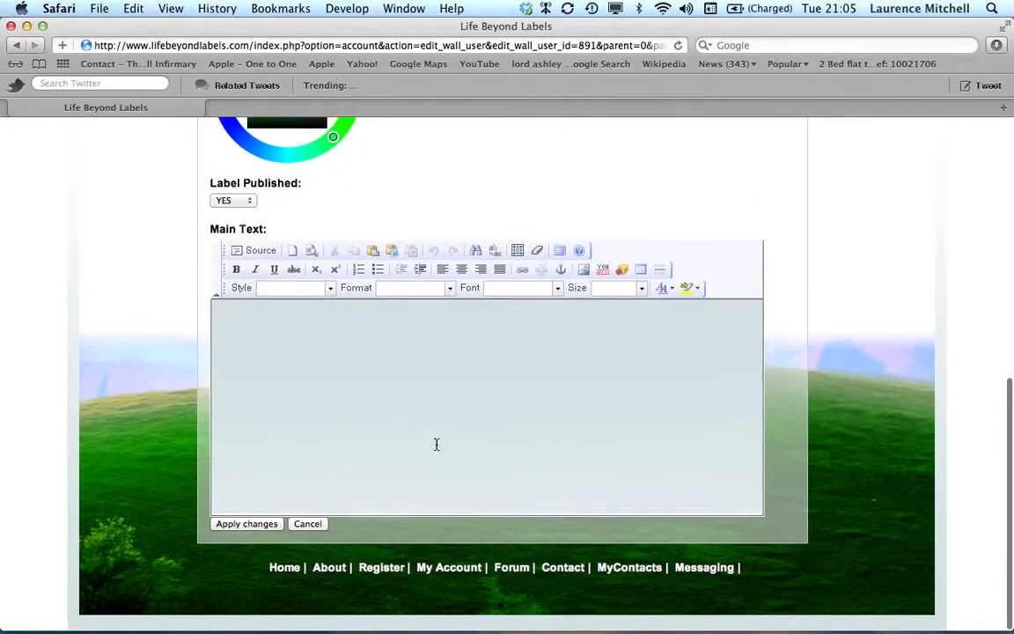
left_click(246, 524)
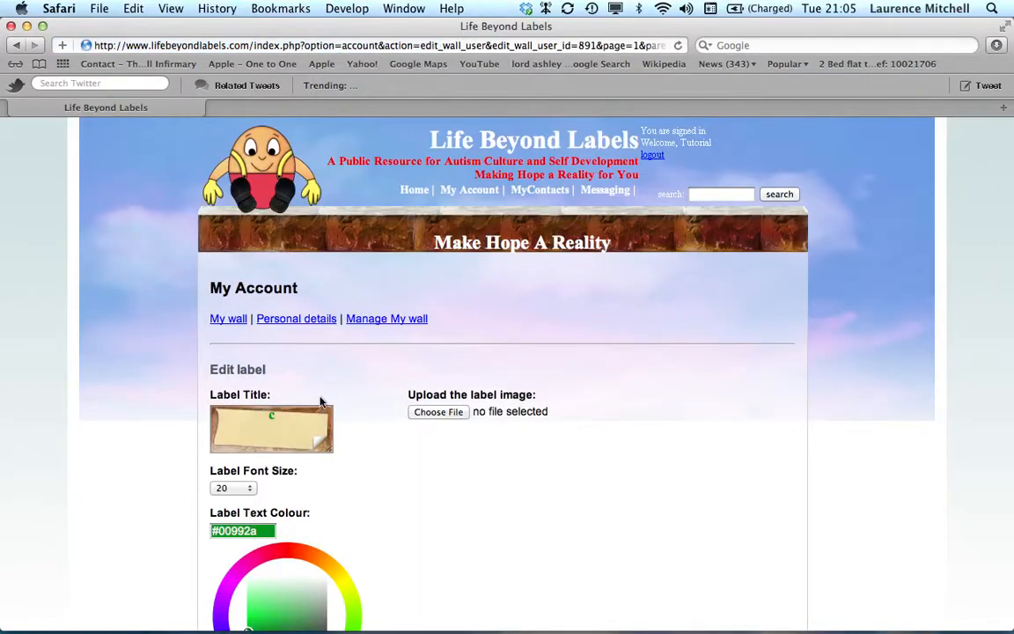
left_click(220, 322)
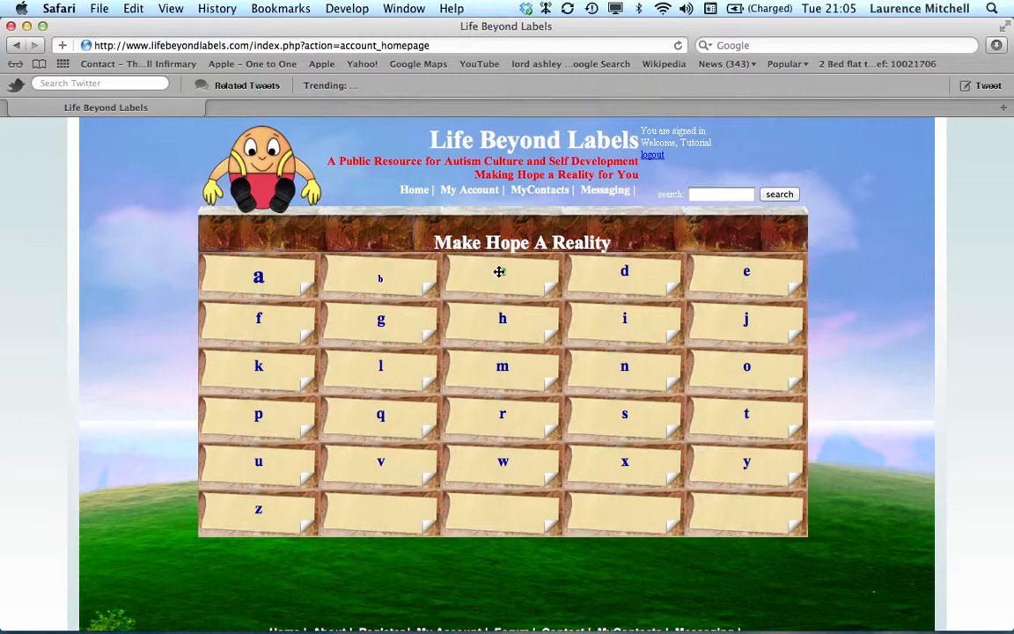
- Open label "d" for editing from the account's label list and bring up its text colour settings
left_click(623, 275)
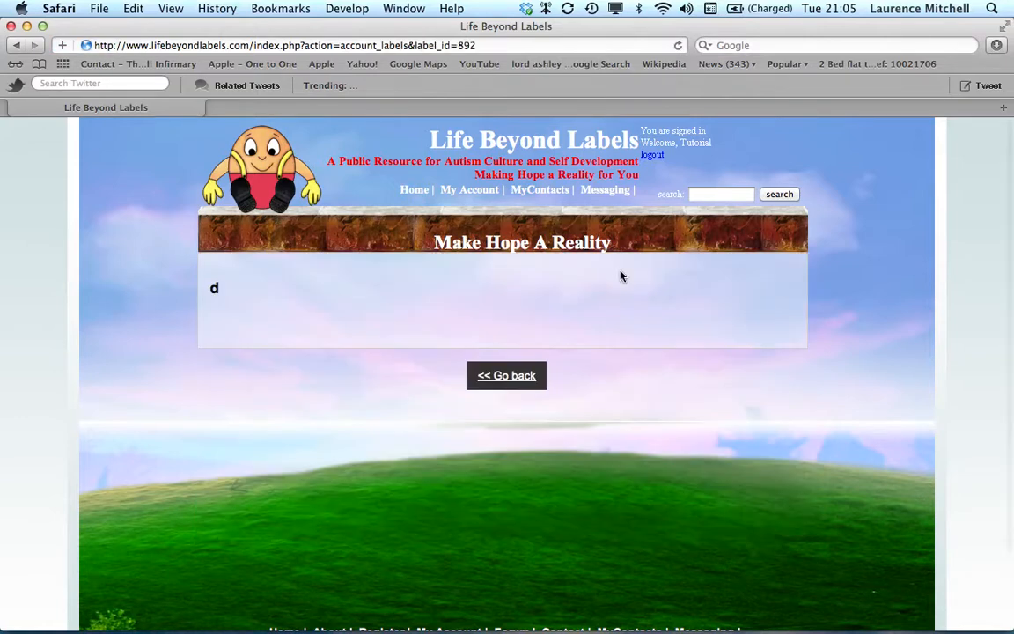
left_click(489, 194)
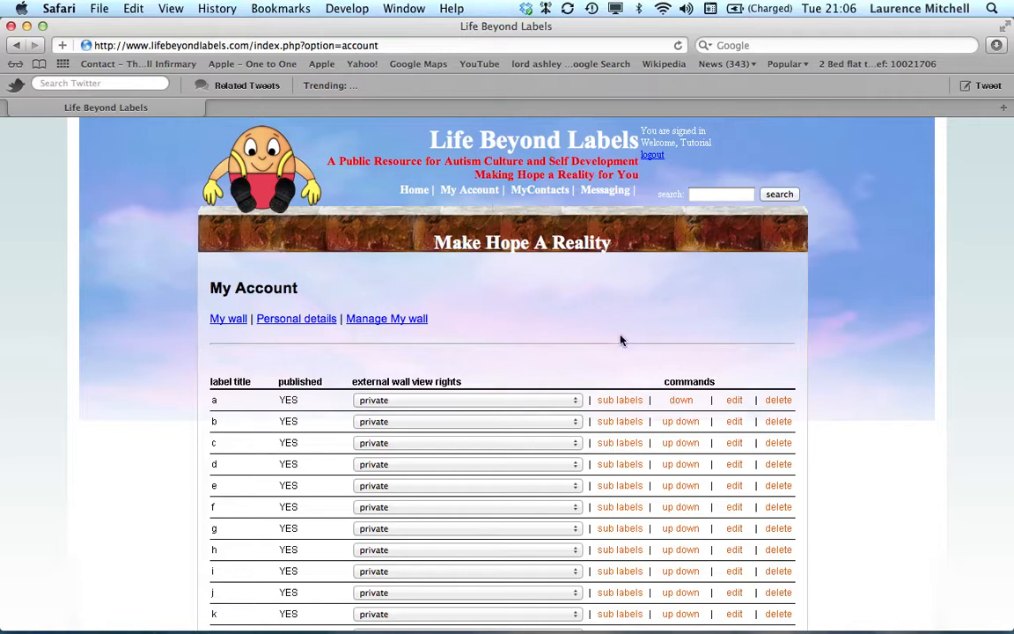
left_click(735, 467)
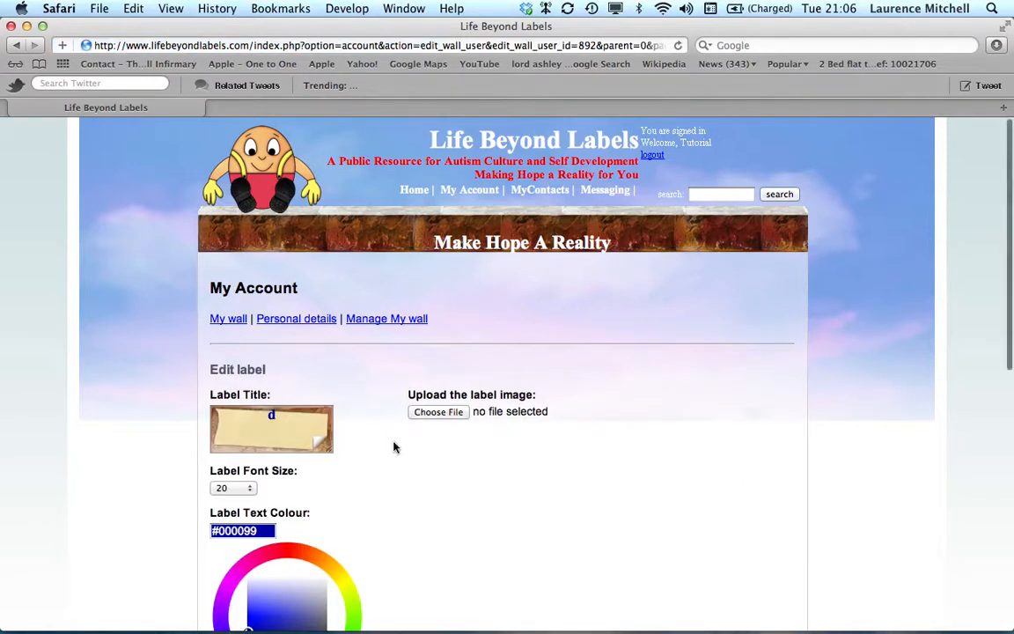
scroll(393, 447, "down", 3)
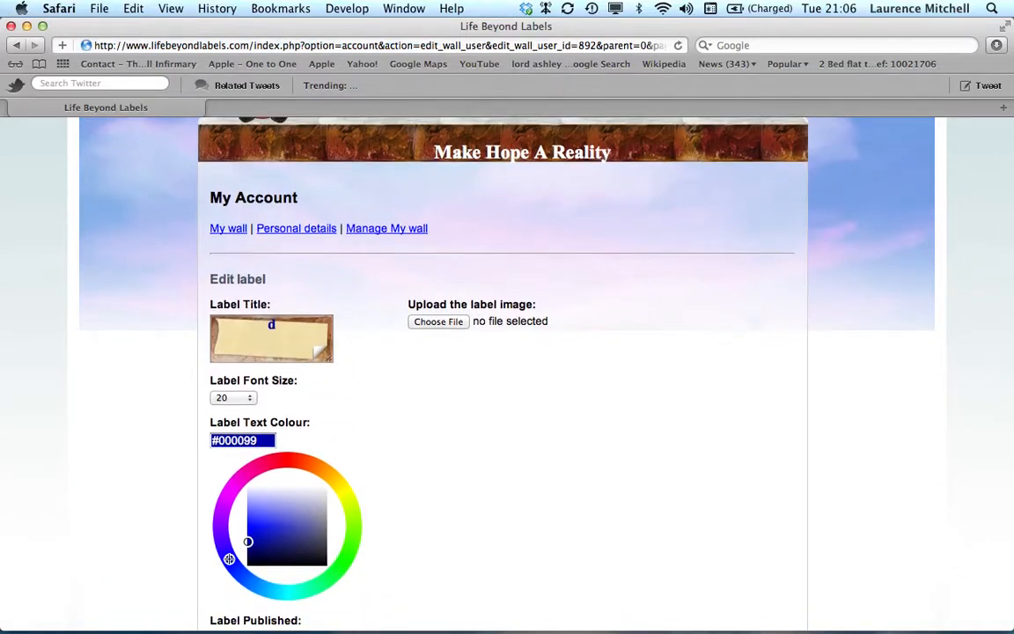
- Try red hues #990800 and #991c00 as label "d"'s text colour
mouse_move(229, 559)
left_mouse_down()
mouse_move(222, 513)
mouse_move(244, 474)
mouse_move(292, 458)
left_mouse_up()
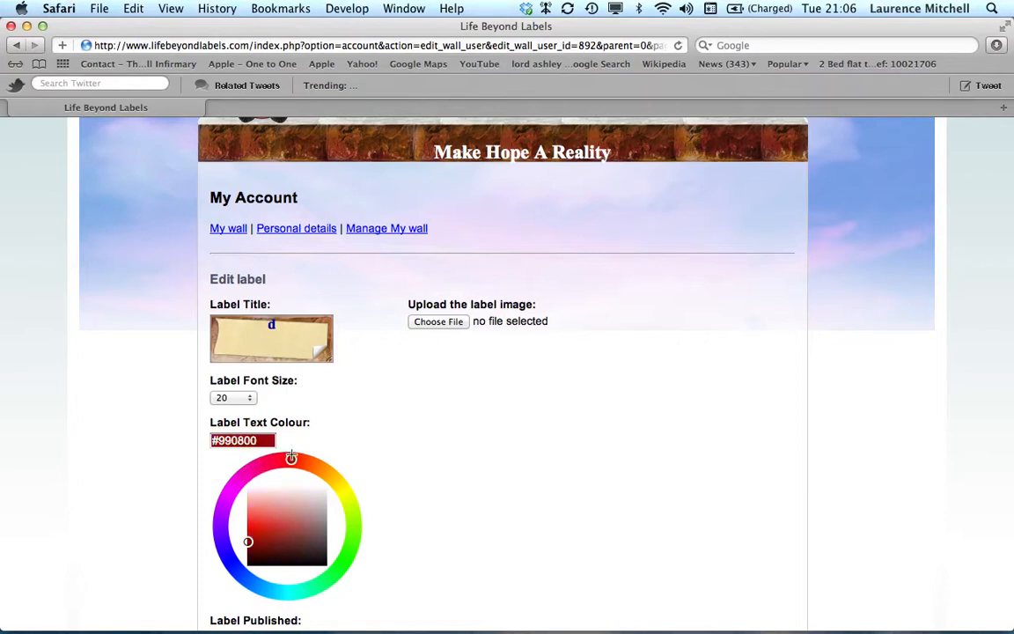
left_click(247, 541)
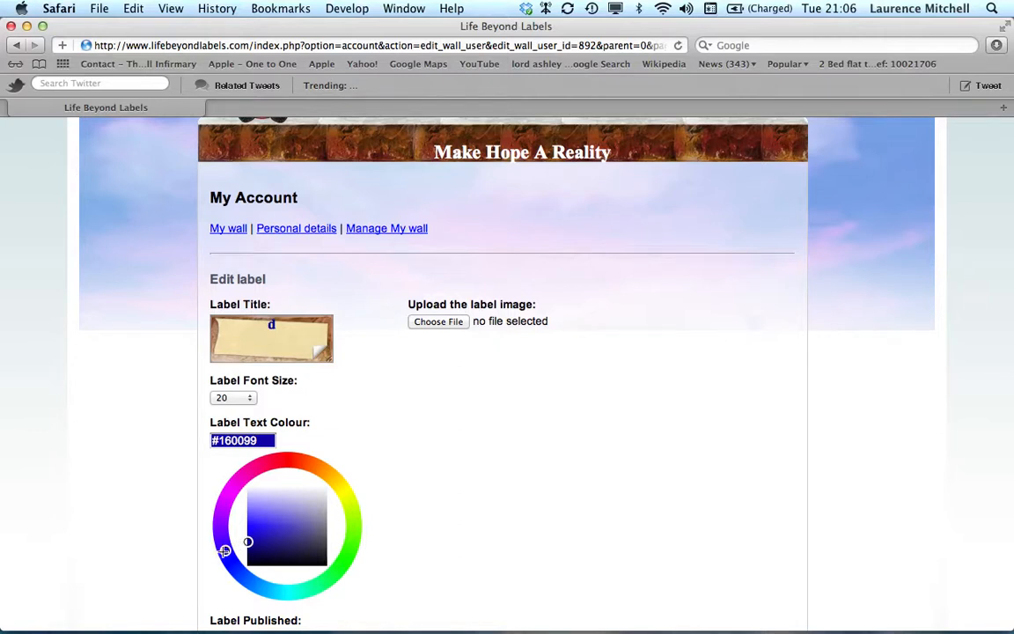
mouse_move(224, 550)
left_mouse_down()
mouse_move(221, 520)
mouse_move(300, 457)
left_mouse_up()
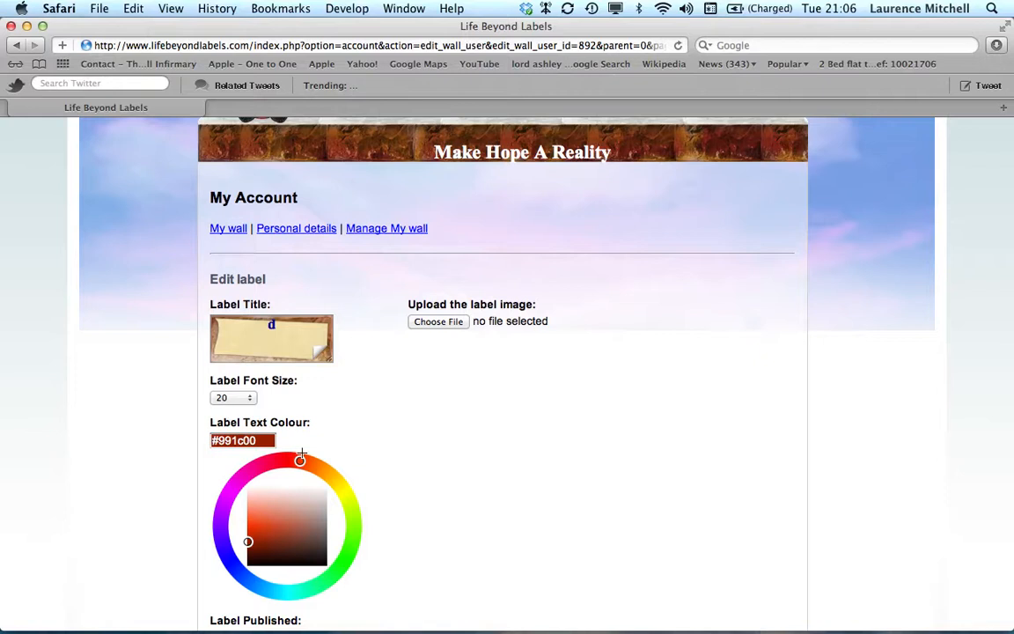
- Set label "d"'s text colour to muted teal #328b75, apply the change and view the wall
left_click_drag(246, 542, 290, 537)
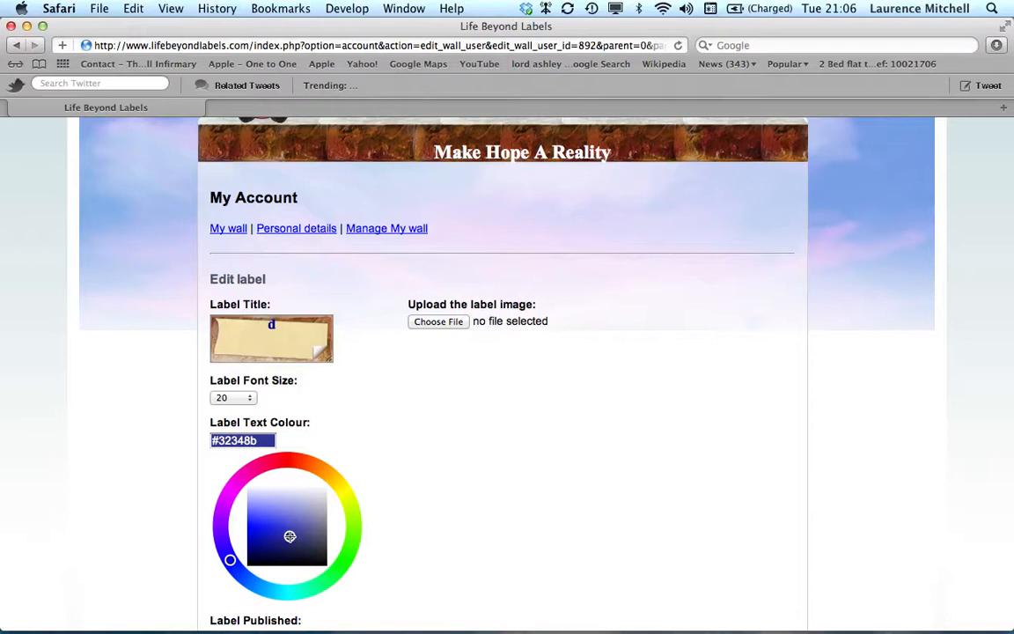
mouse_move(229, 562)
left_mouse_down()
mouse_move(219, 506)
mouse_move(227, 486)
mouse_move(282, 465)
mouse_move(335, 478)
mouse_move(352, 536)
mouse_move(294, 614)
mouse_move(272, 609)
mouse_move(306, 600)
left_mouse_up()
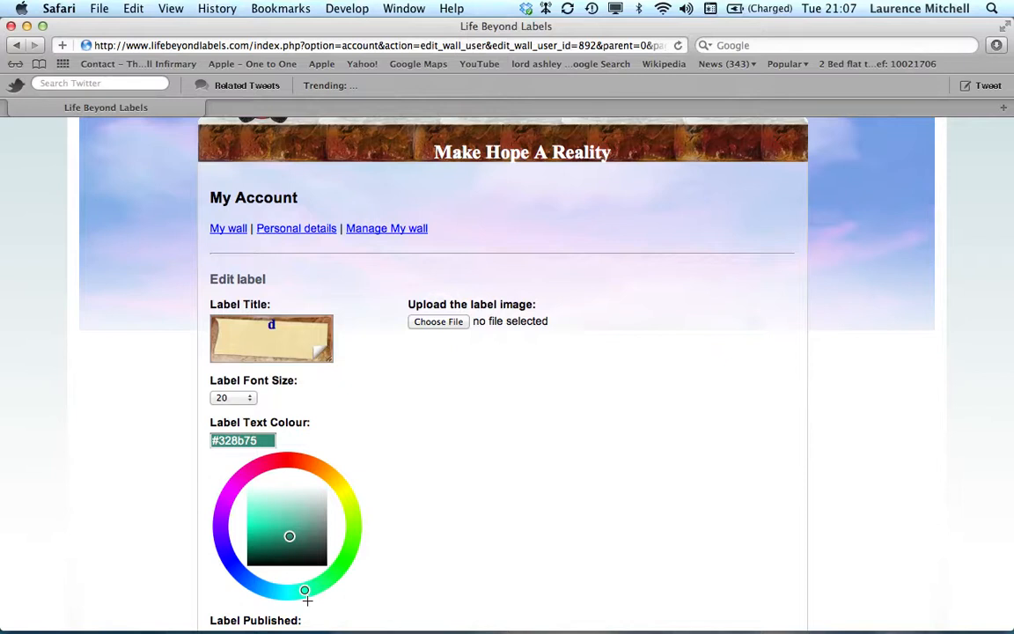
scroll(408, 528, "down", 10)
left_click(236, 533)
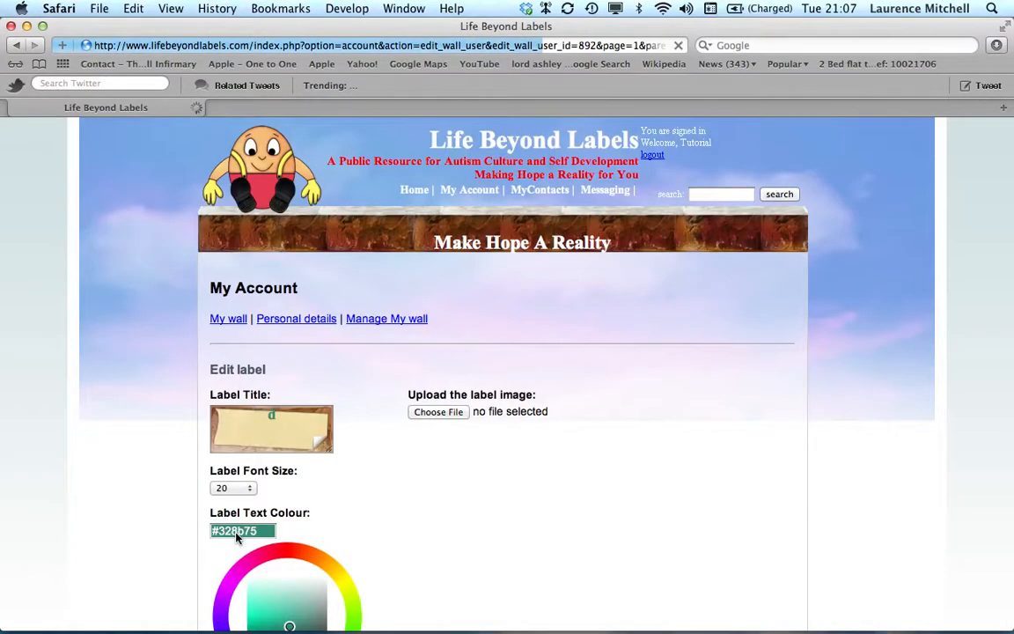
left_click(225, 319)
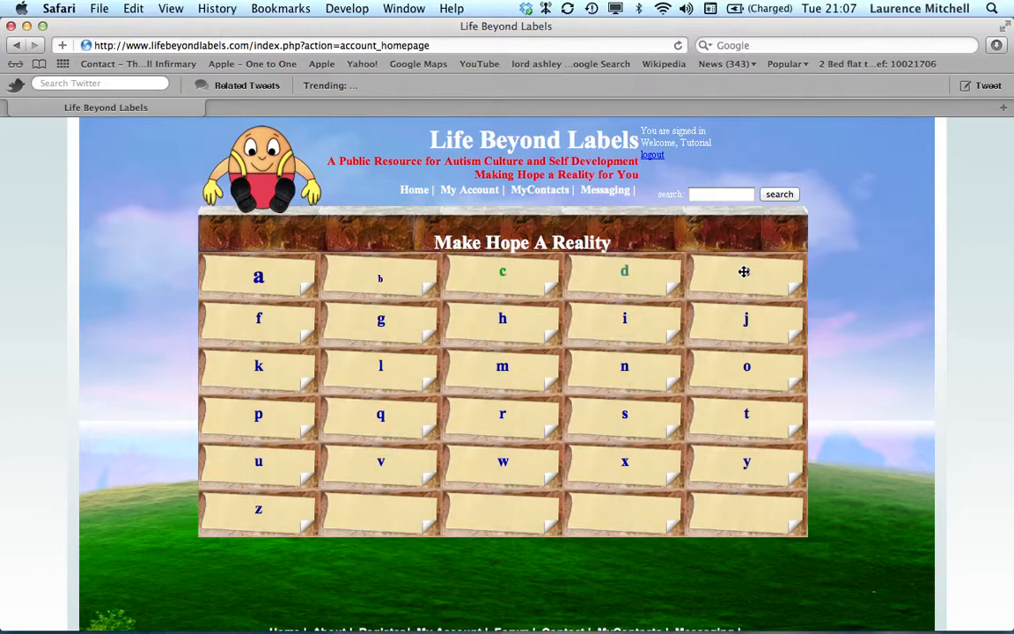
- Open label "e" for editing from the account's label list and set its text colour to purple #99008b
left_click(467, 191)
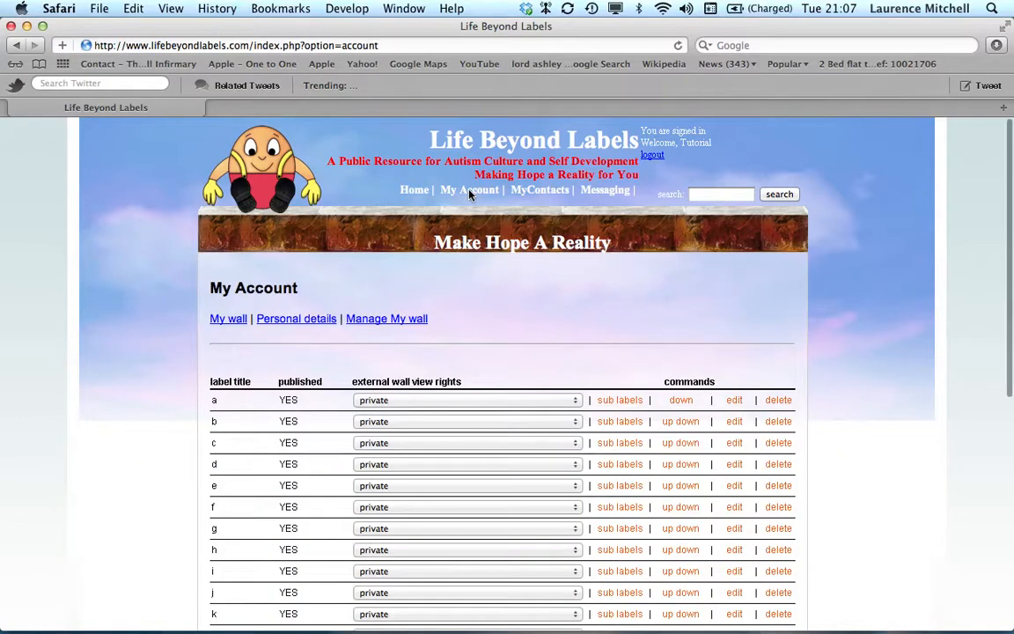
left_click(733, 486)
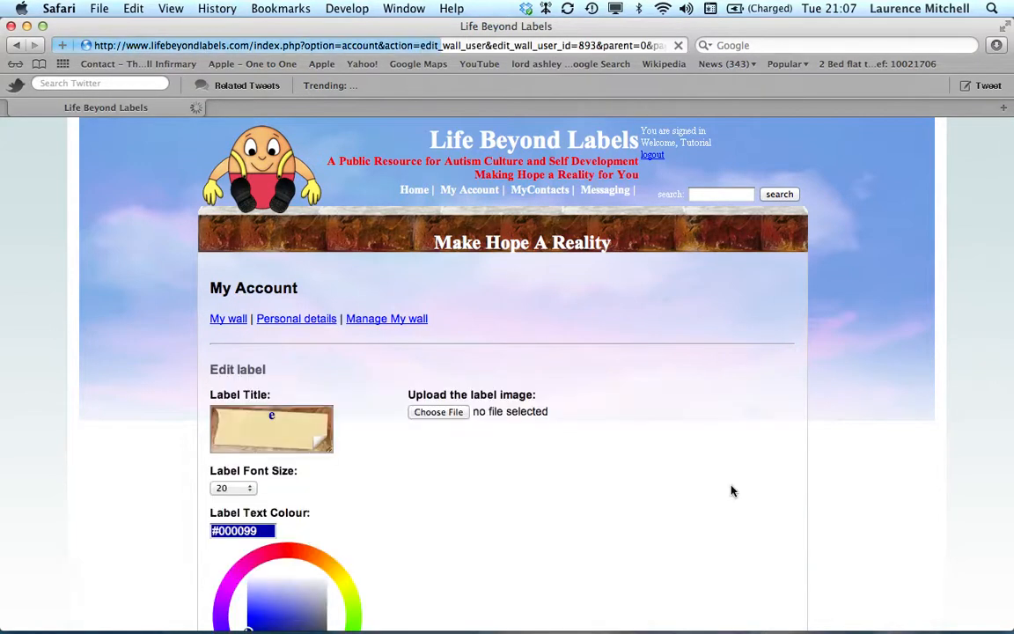
scroll(468, 484, "down", 3)
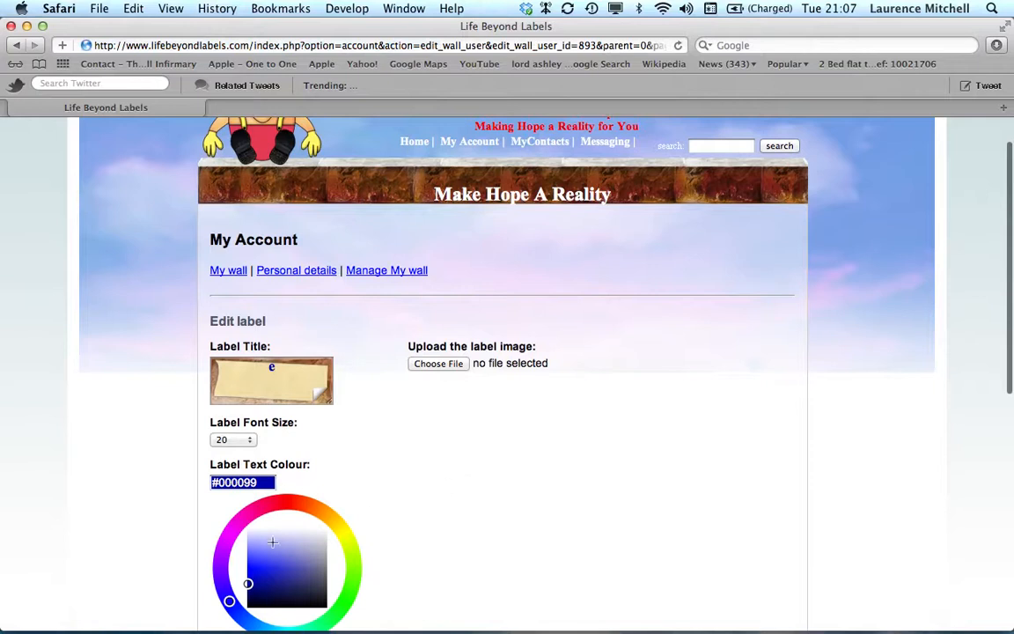
scroll(242, 581, "down", 5)
mouse_move(229, 465)
left_mouse_down()
mouse_move(219, 430)
mouse_move(233, 391)
left_mouse_up()
scroll(451, 358, "down", 1)
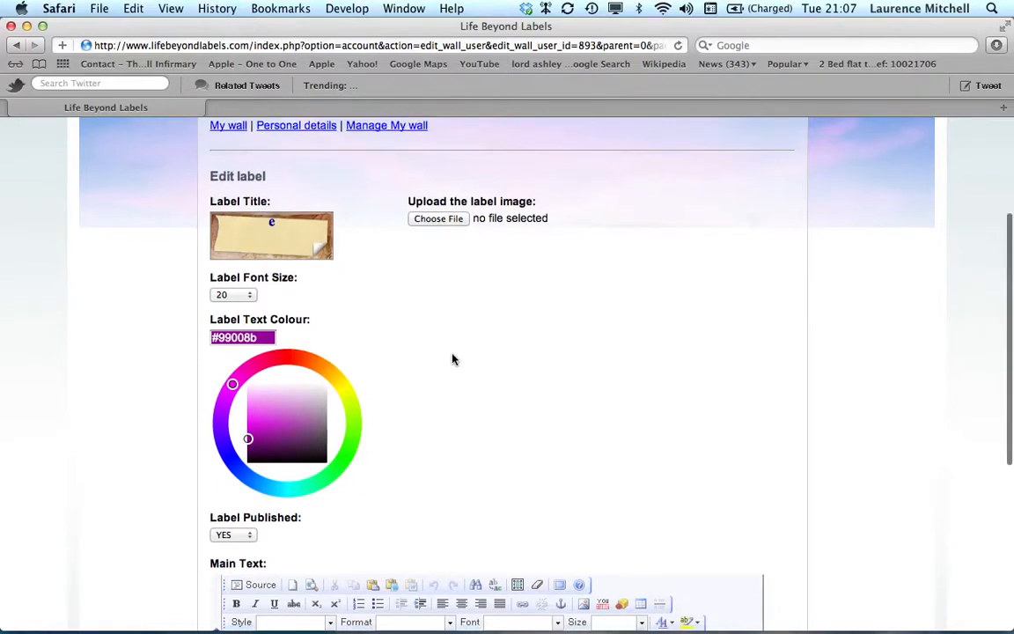
- Apply the changes to label "e" and view it on the wall
scroll(453, 358, "down", 10)
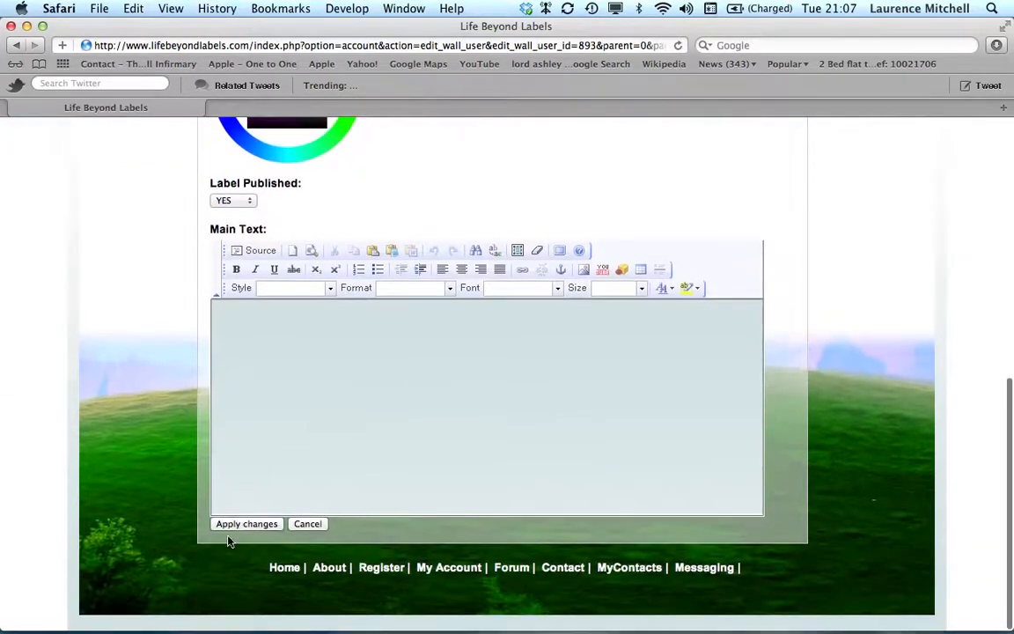
left_click(230, 526)
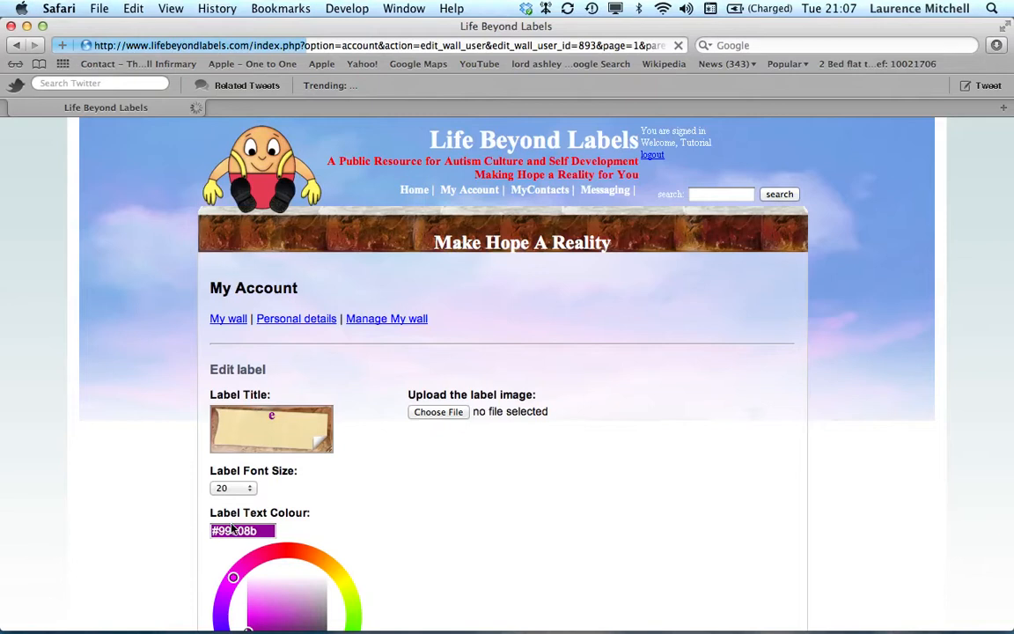
left_click(221, 321)
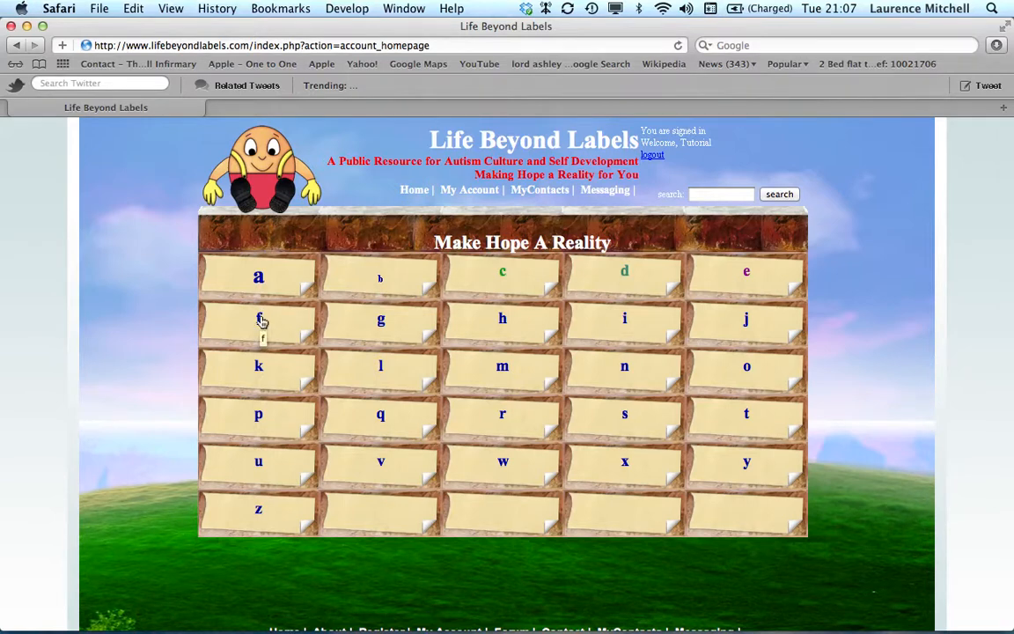
- Open label "f" for editing from the account's label list and set its font size to 30
left_click(465, 194)
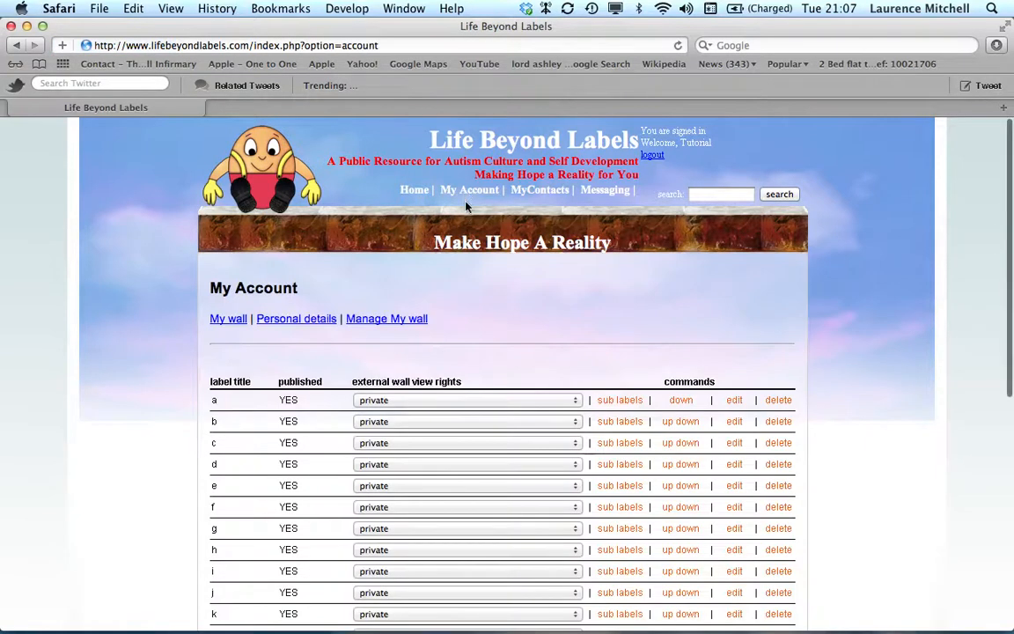
left_click(734, 509)
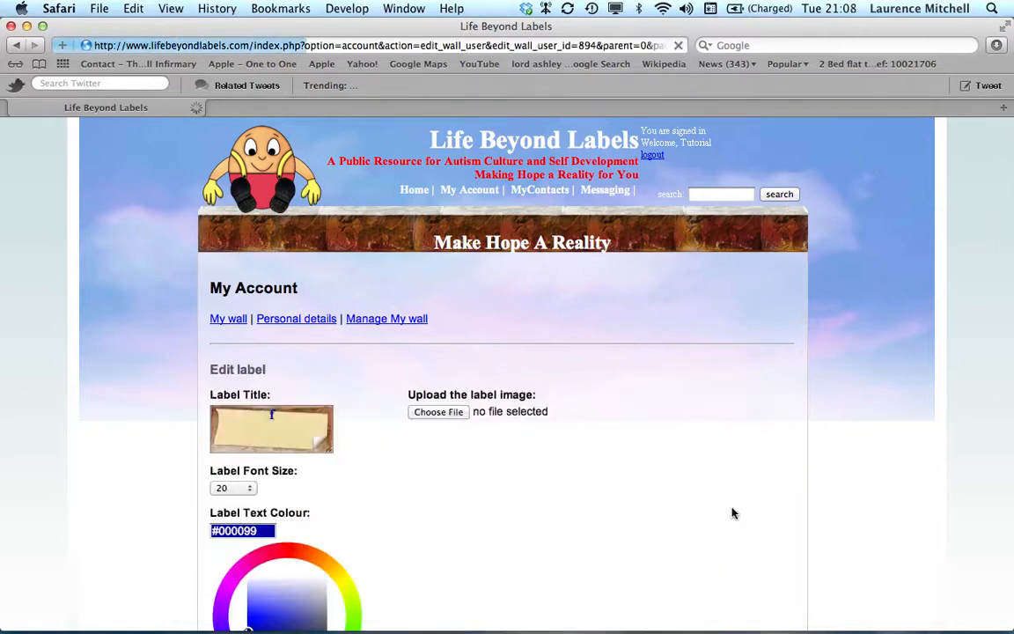
scroll(733, 513, "down", 5)
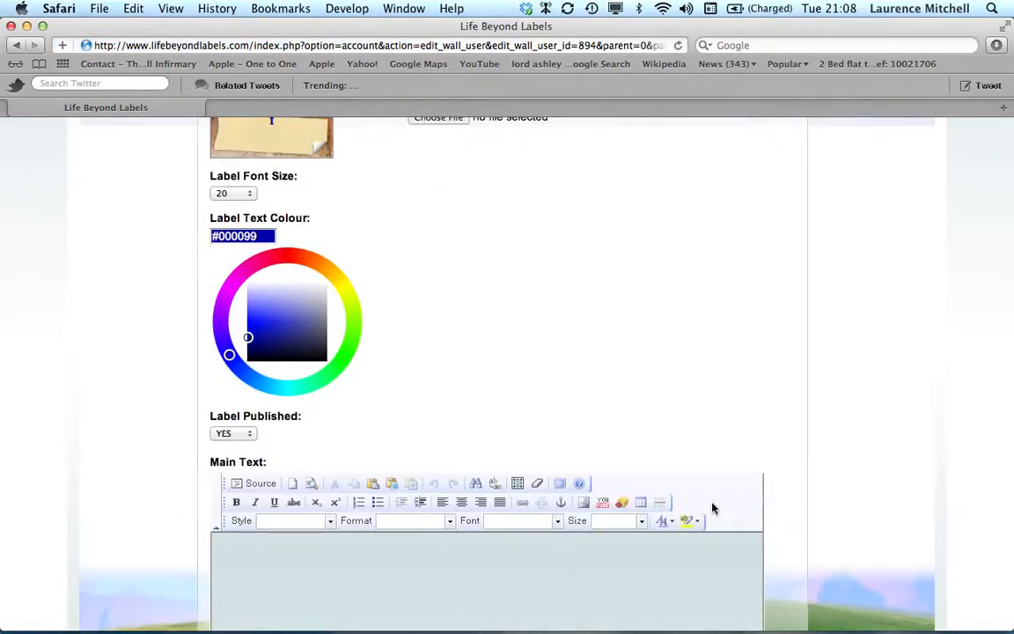
scroll(437, 315, "up", 5)
scroll(437, 314, "up", 1)
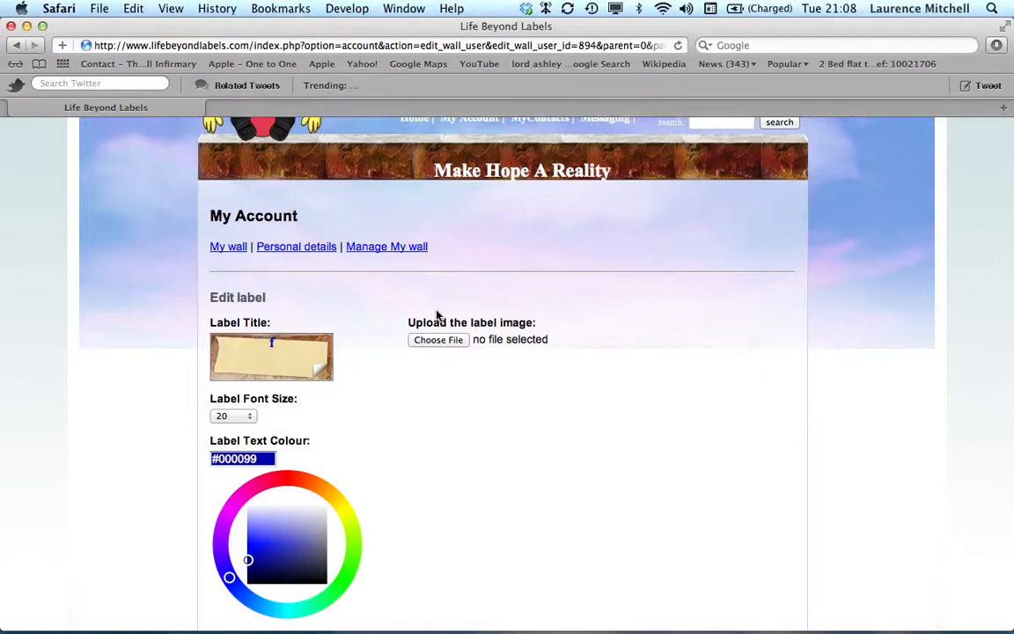
left_click(291, 343)
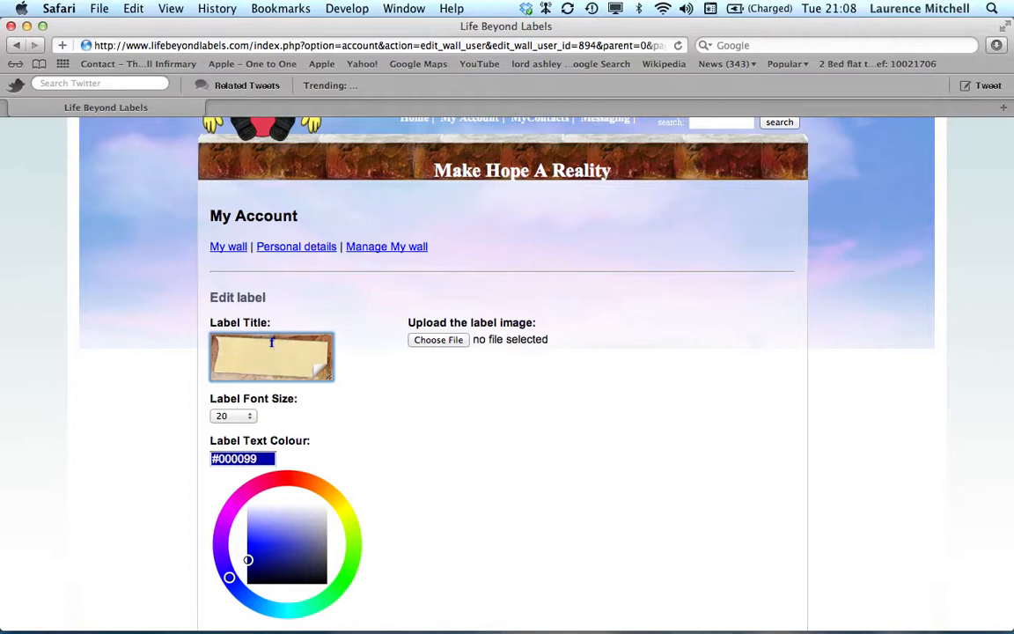
left_click(250, 418)
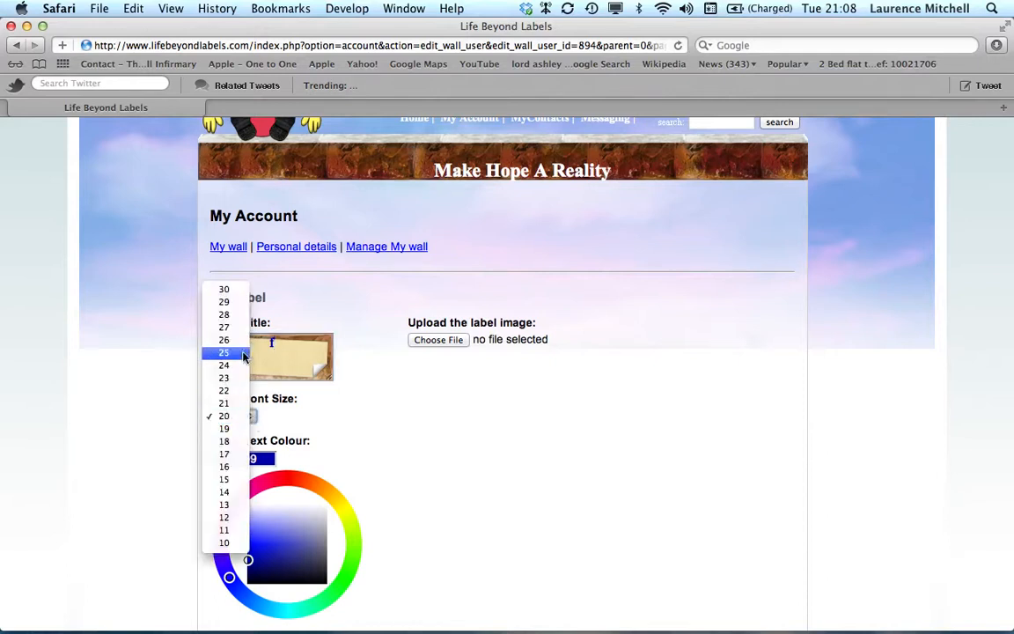
left_click(235, 293)
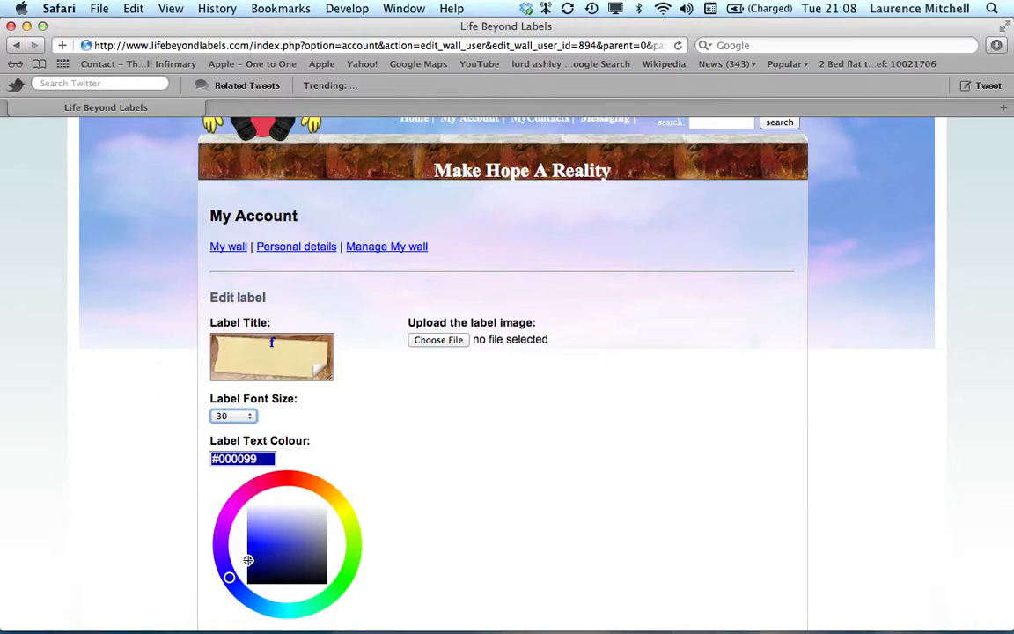
- Change label "f"'s text colour to near-black #1c1219, apply the changes and view the wall
mouse_move(248, 560)
left_mouse_down()
mouse_move(272, 552)
mouse_move(310, 576)
left_mouse_up()
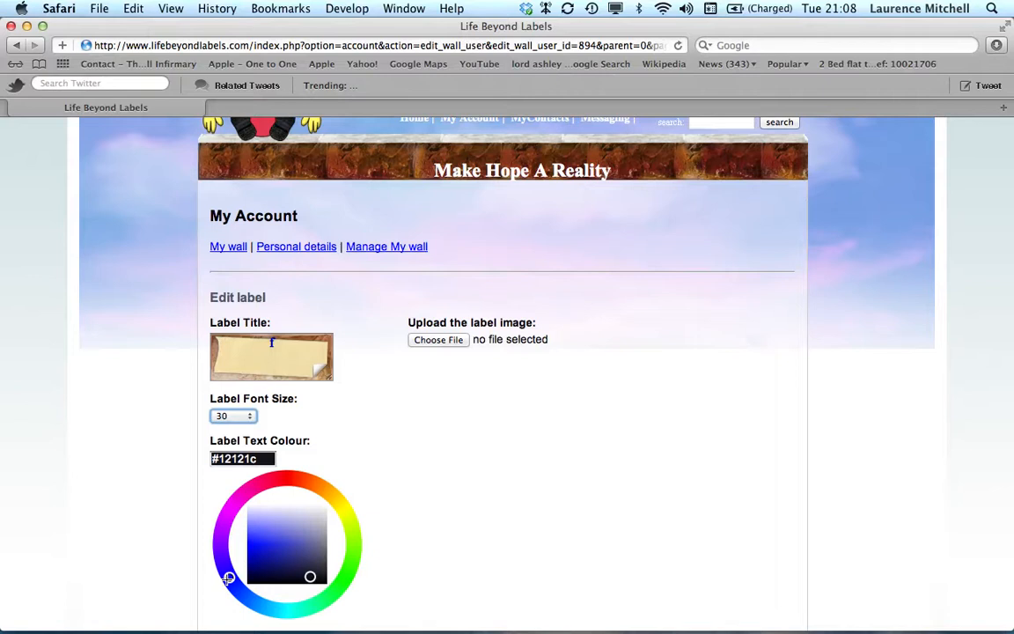
mouse_move(229, 574)
left_mouse_down()
mouse_move(204, 515)
mouse_move(202, 474)
mouse_move(236, 505)
mouse_move(251, 500)
left_mouse_up()
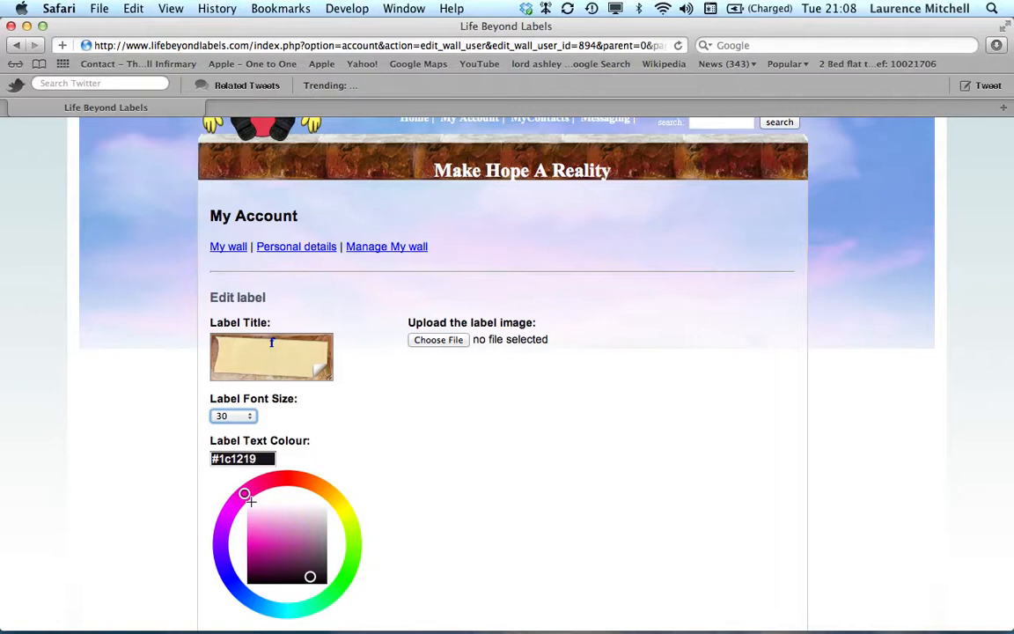
scroll(451, 398, "down", 2)
scroll(450, 398, "down", 10)
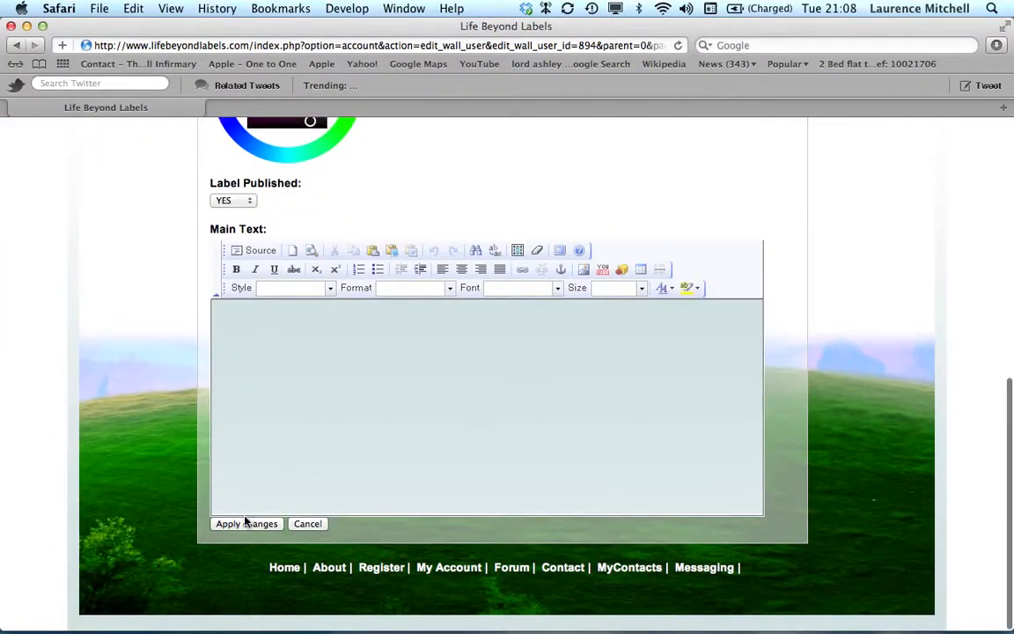
left_click(243, 524)
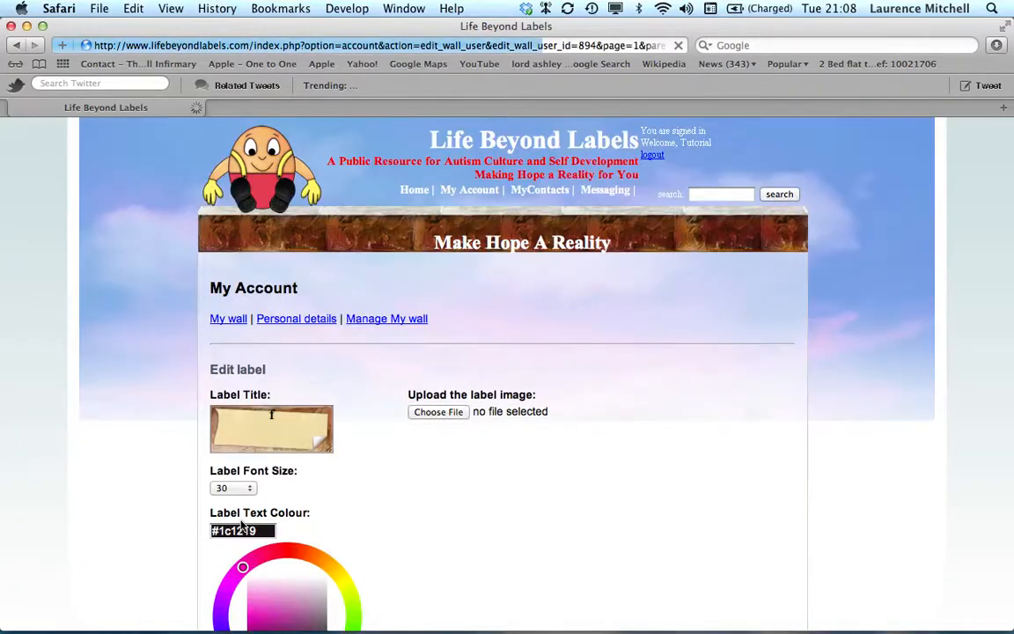
left_click(219, 320)
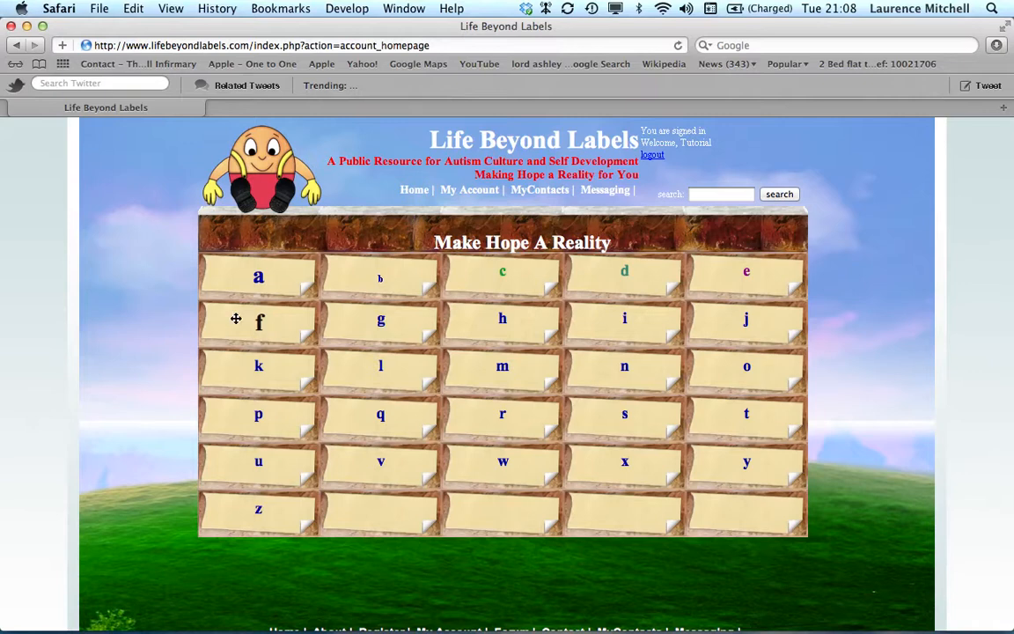